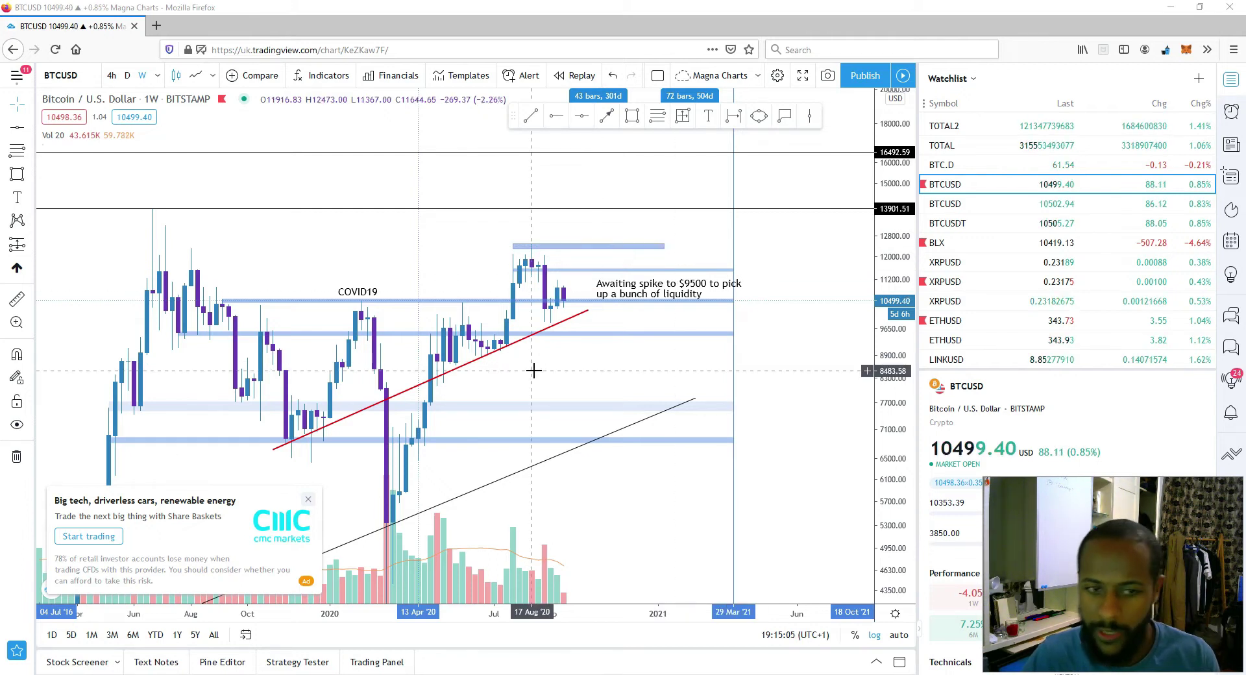
# Step: Examine Bitcoin's recent weekly candles against the horizontal price zones and the red rising trendline
pyautogui.scroll(3, 534, 370)
pyautogui.moveTo(534, 367); pyautogui.dragTo(622, 363)
pyautogui.scroll(-3, 622, 363)
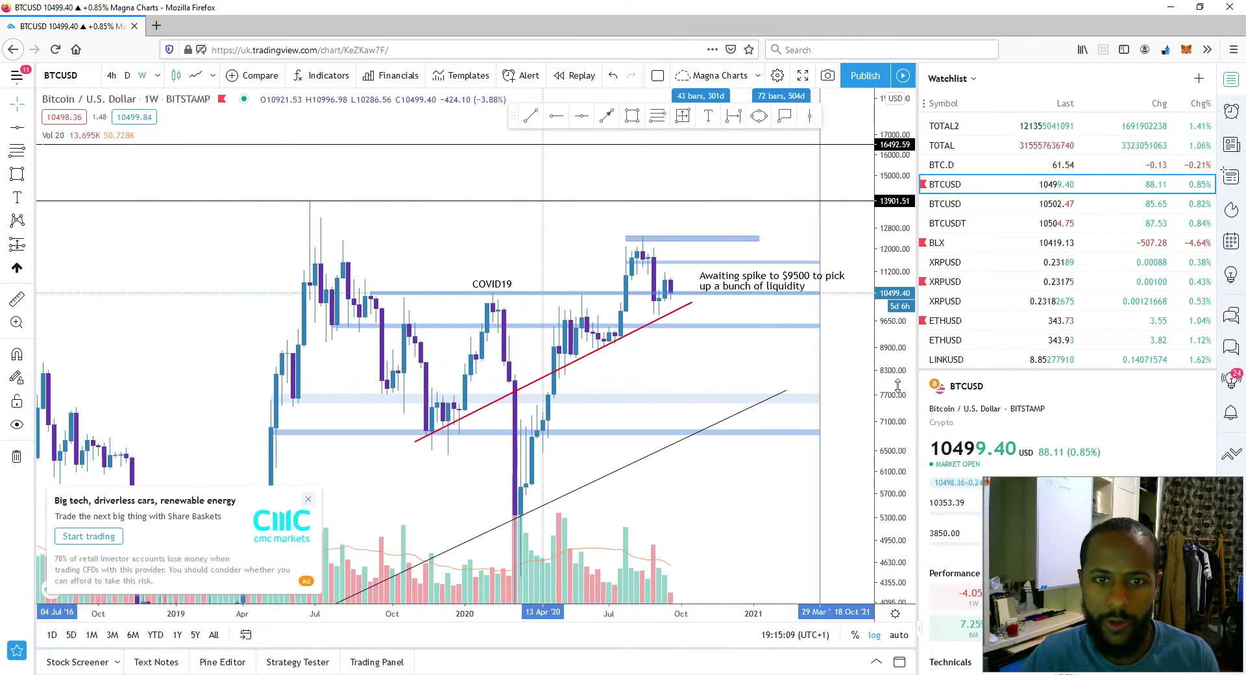
pyautogui.scroll(2, 815, 347)
pyautogui.scroll(2, 815, 347)
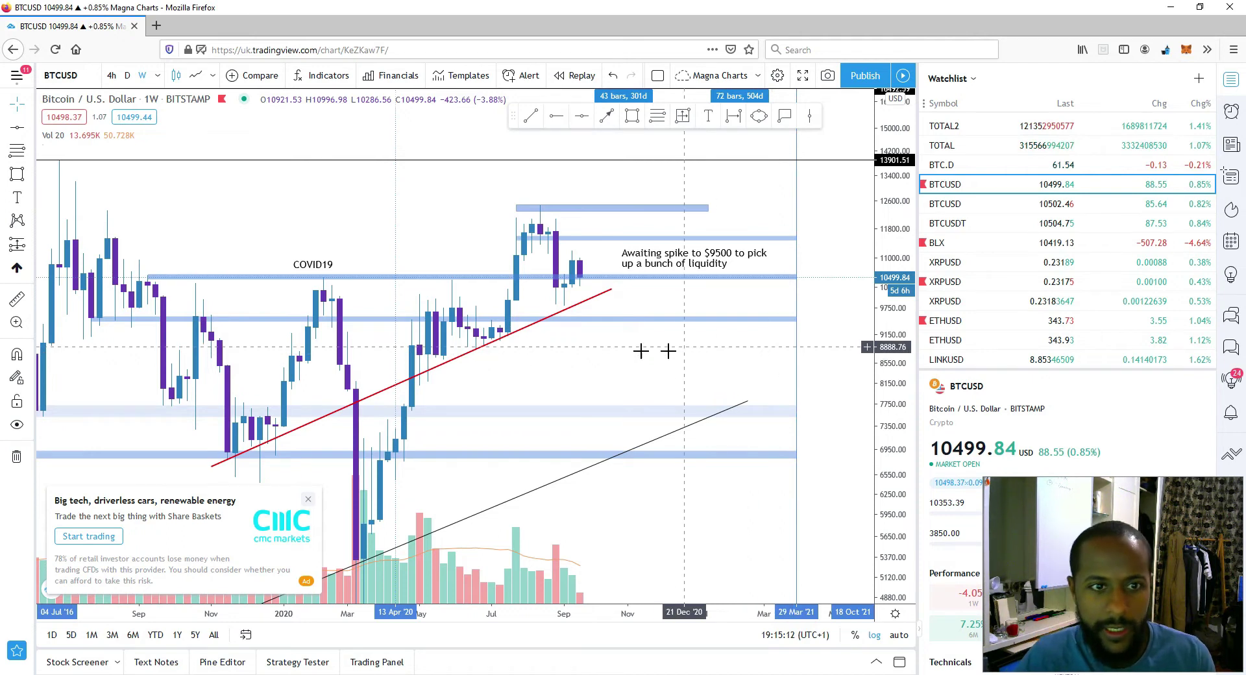
pyautogui.click(572, 272)
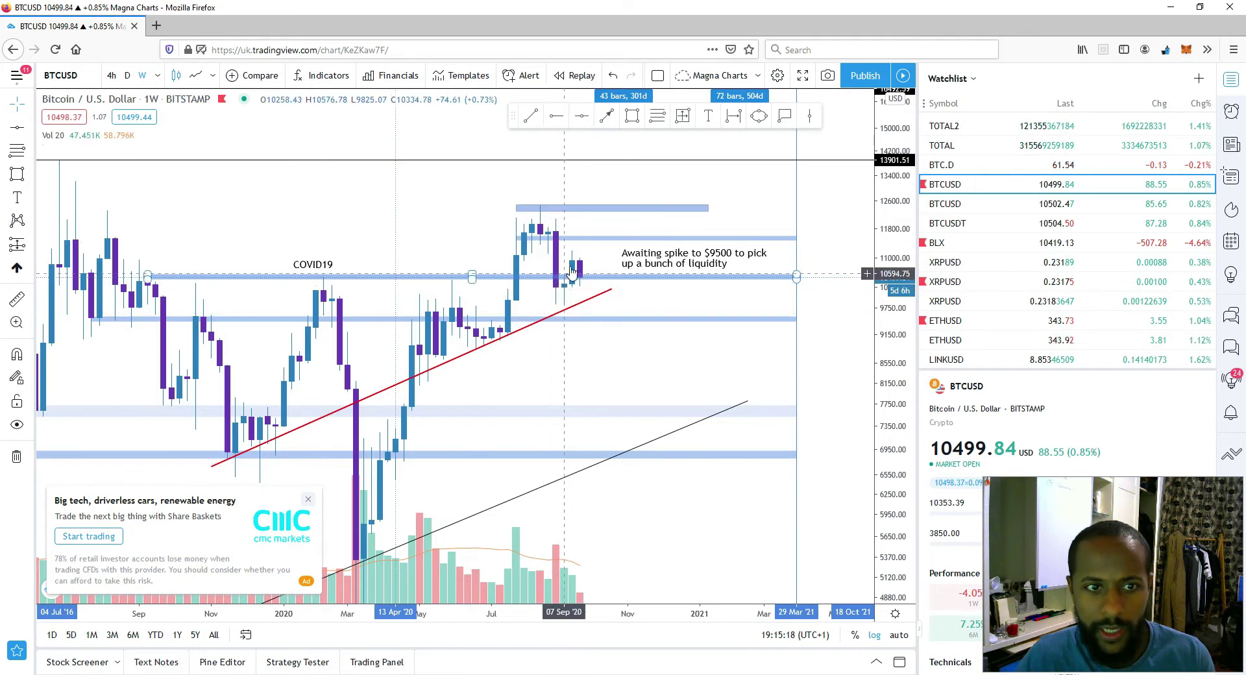
pyautogui.click(581, 265)
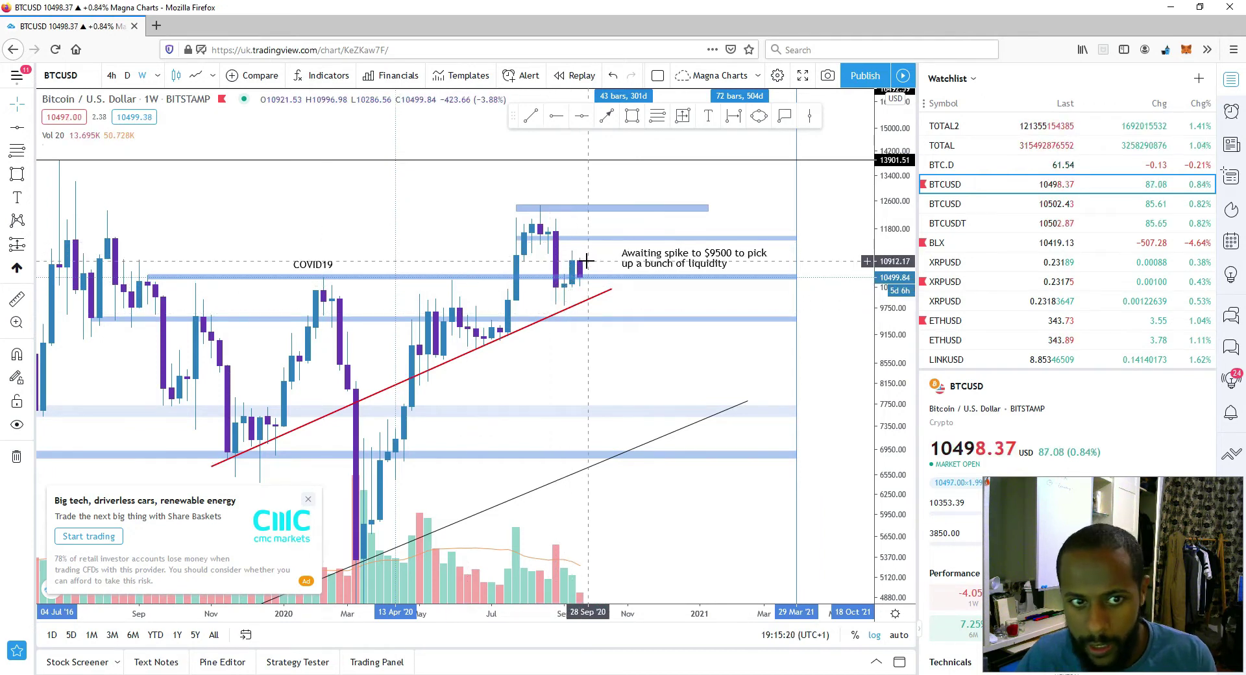
pyautogui.click(590, 277)
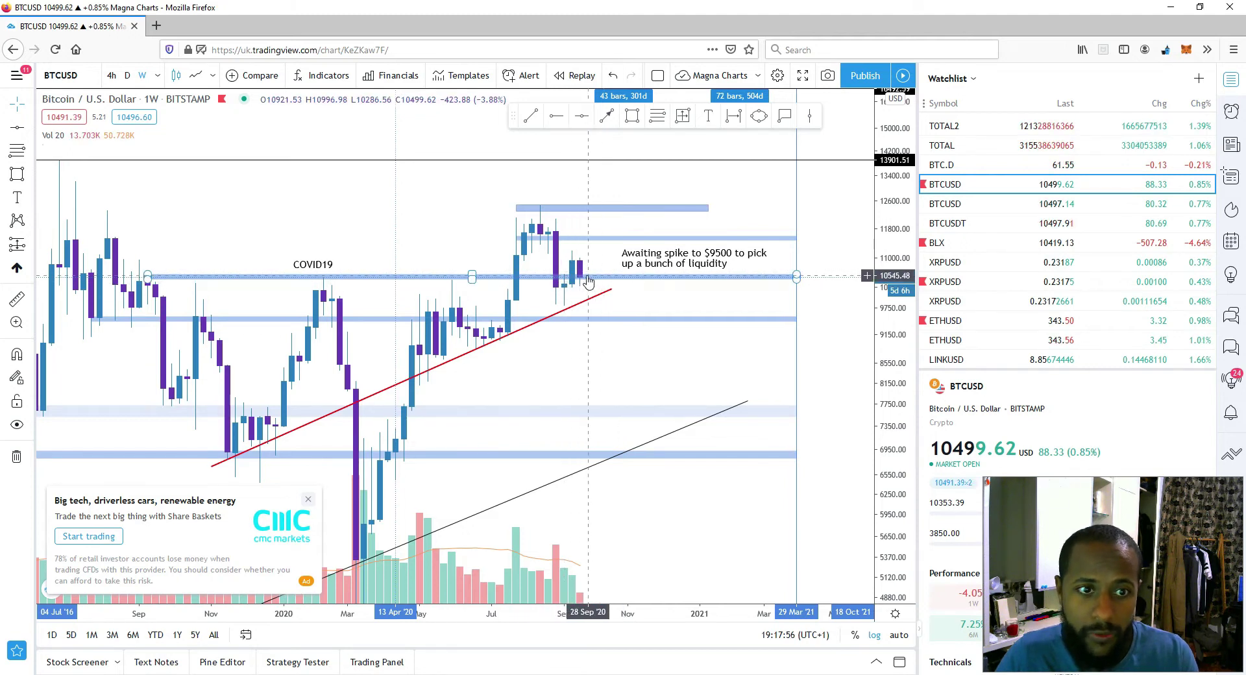
pyautogui.click(588, 318)
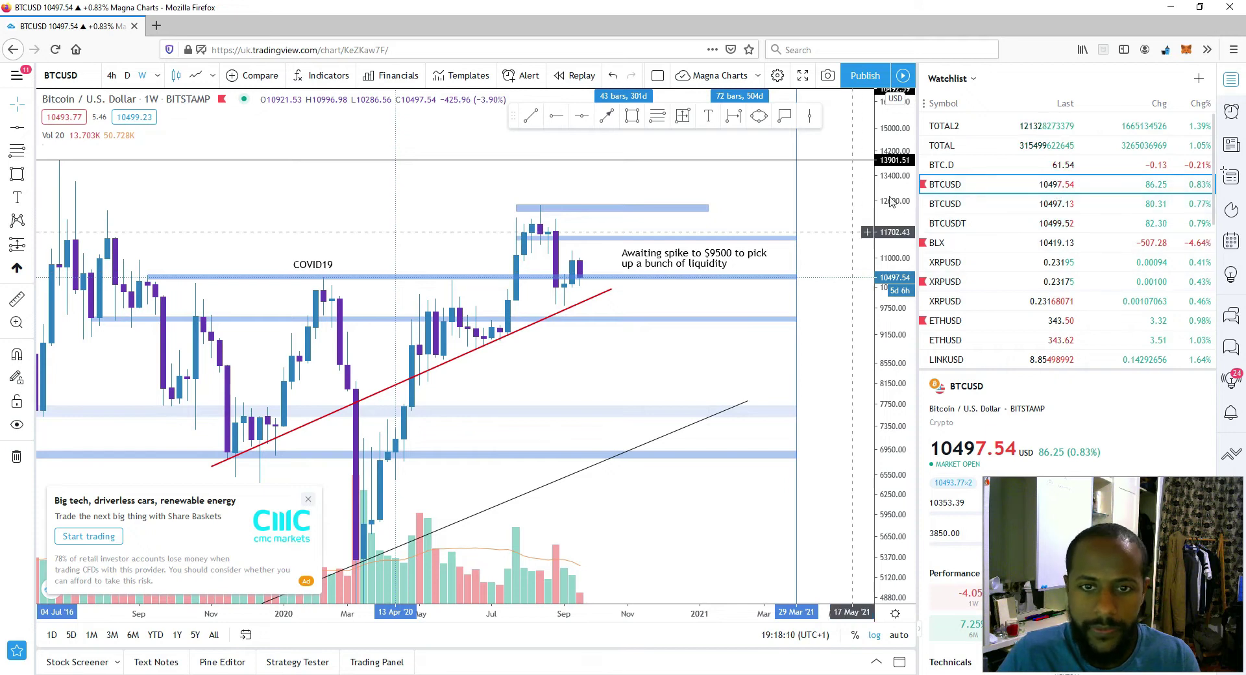
# Step: Switch the chart to the BANDUSD symbol and bring its recent weekly candles and marked zones into view
pyautogui.click(80, 77)
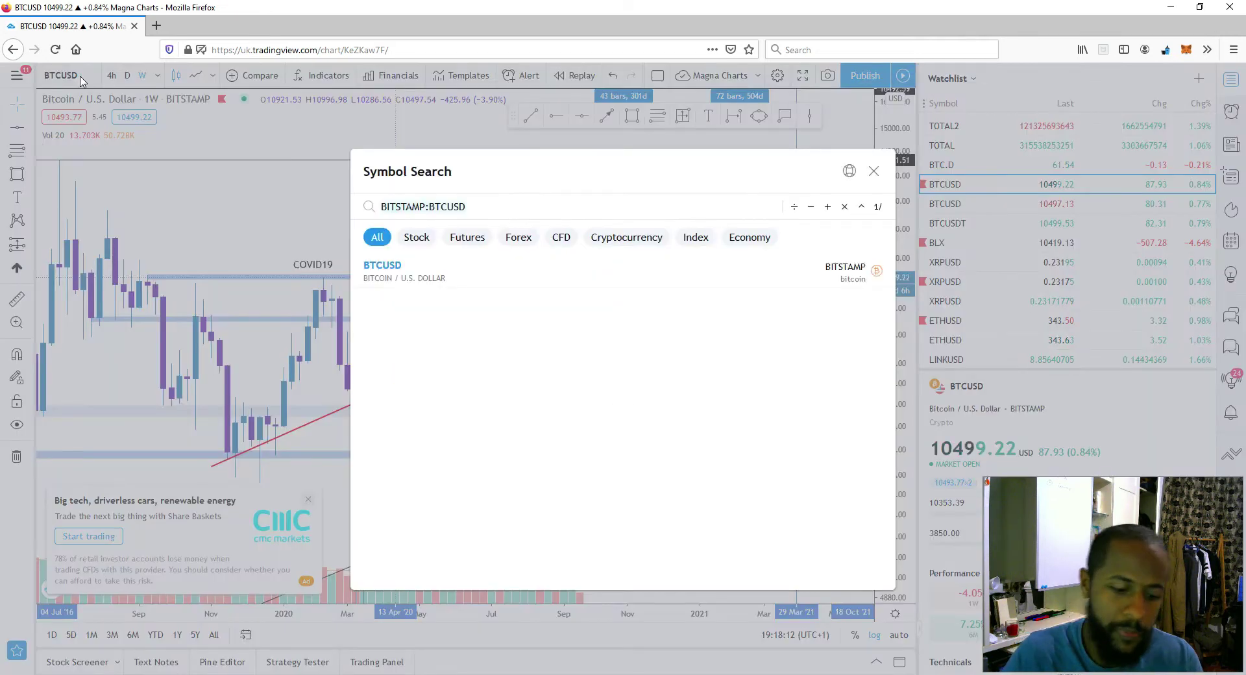
pyautogui.write('BANDUSD')
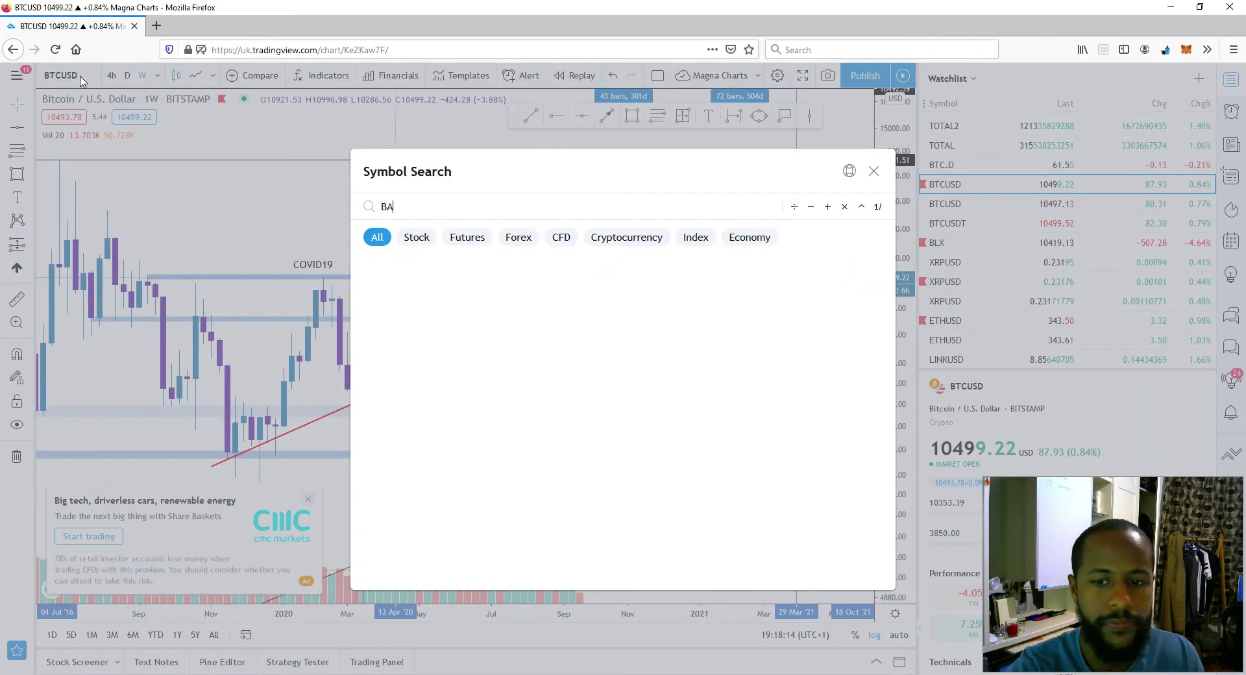
pyautogui.press('Return')
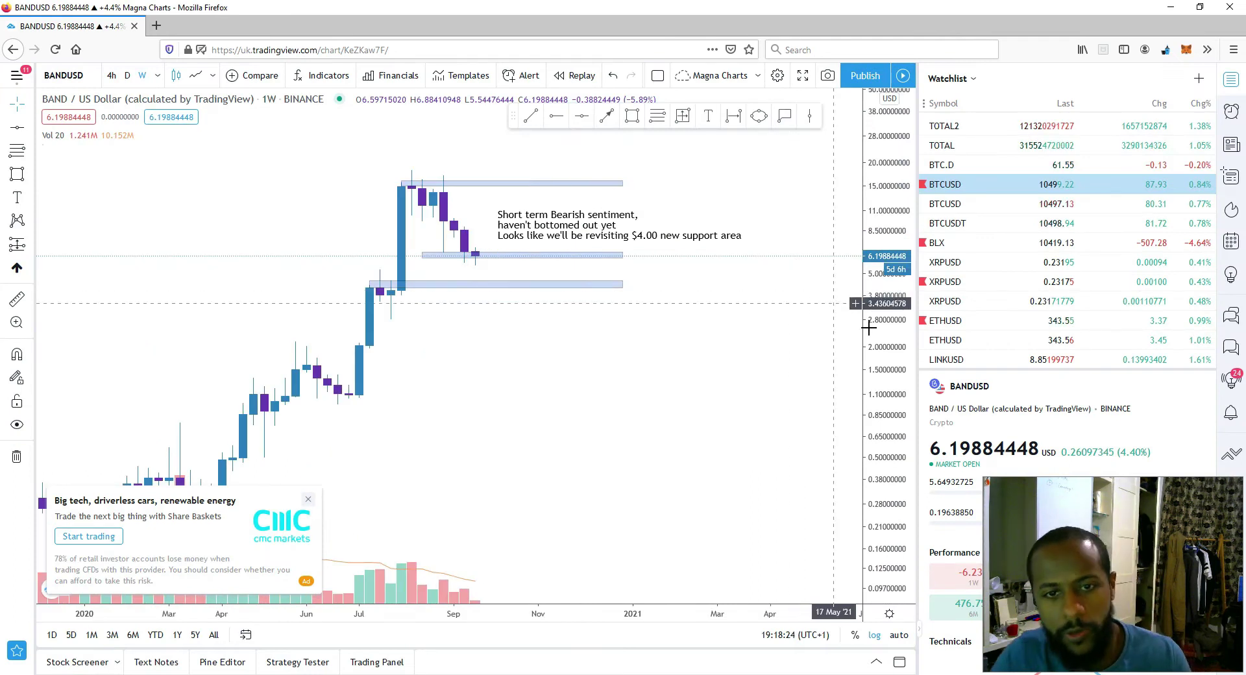
pyautogui.moveTo(629, 387); pyautogui.dragTo(671, 399)
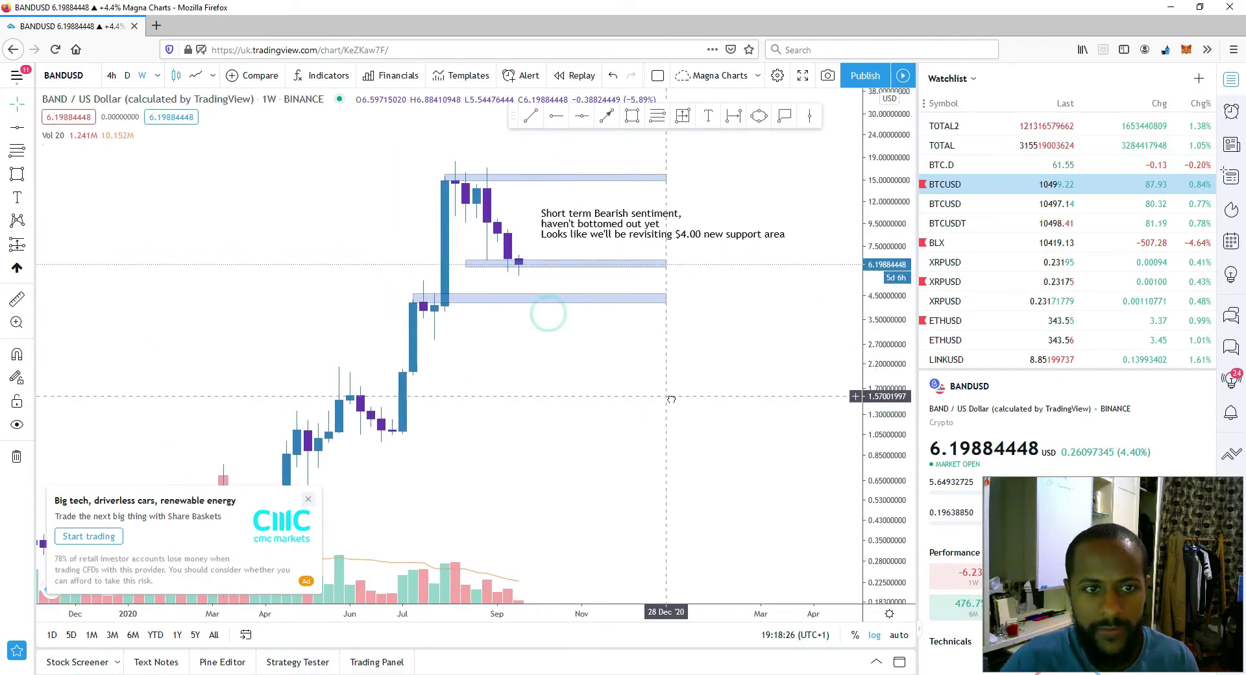
pyautogui.scroll(2, 768, 370)
pyautogui.moveTo(591, 290); pyautogui.dragTo(635, 322)
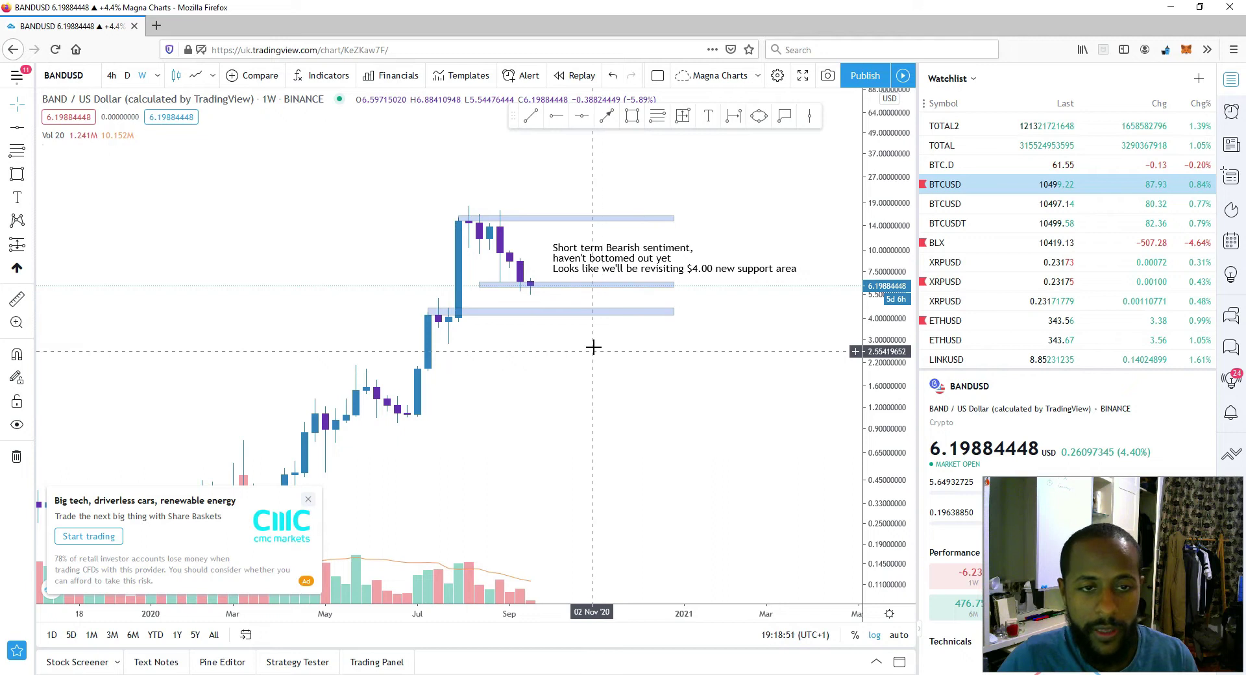
# Step: Examine BAND's latest weekly candles against the marked zone at the current price and the support zone near $4.00
pyautogui.click(551, 309)
pyautogui.click(521, 296)
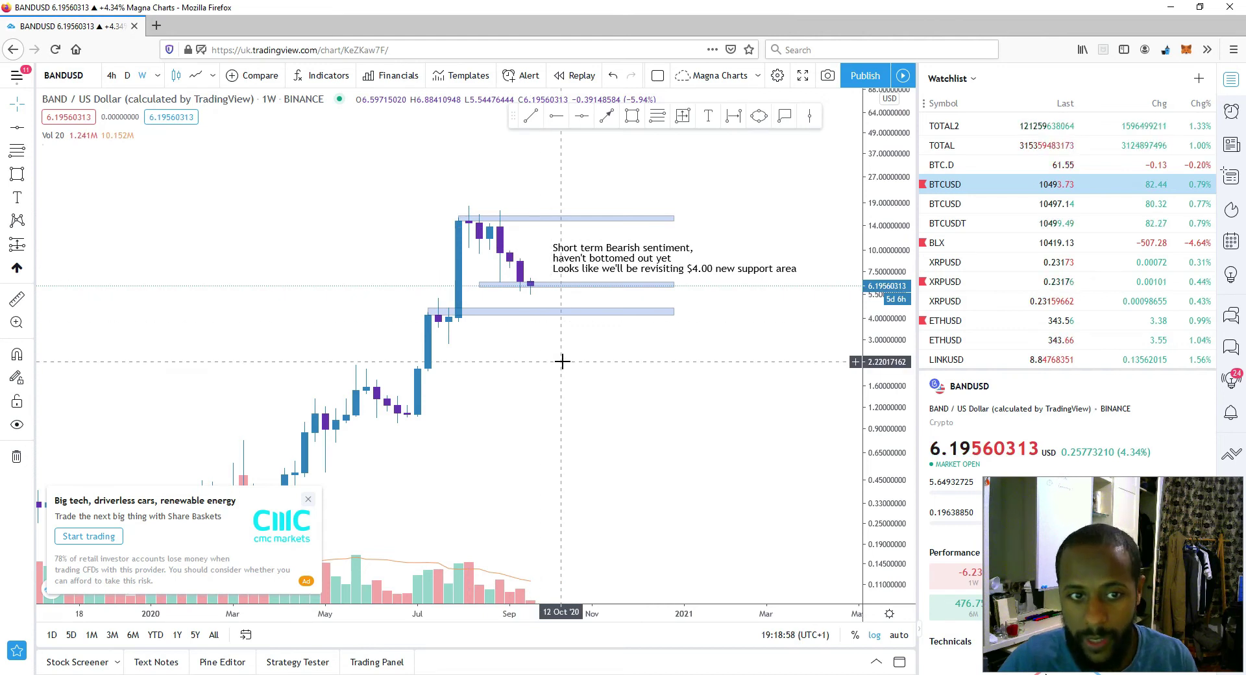
pyautogui.click(530, 286)
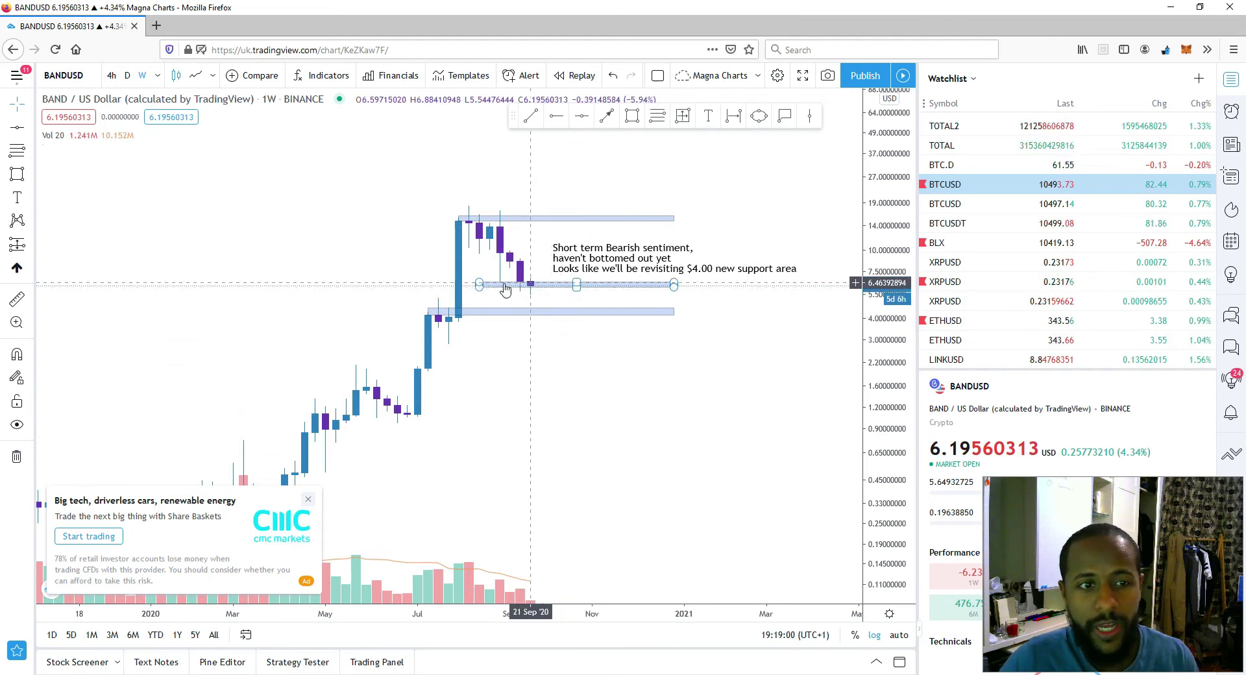
pyautogui.click(537, 299)
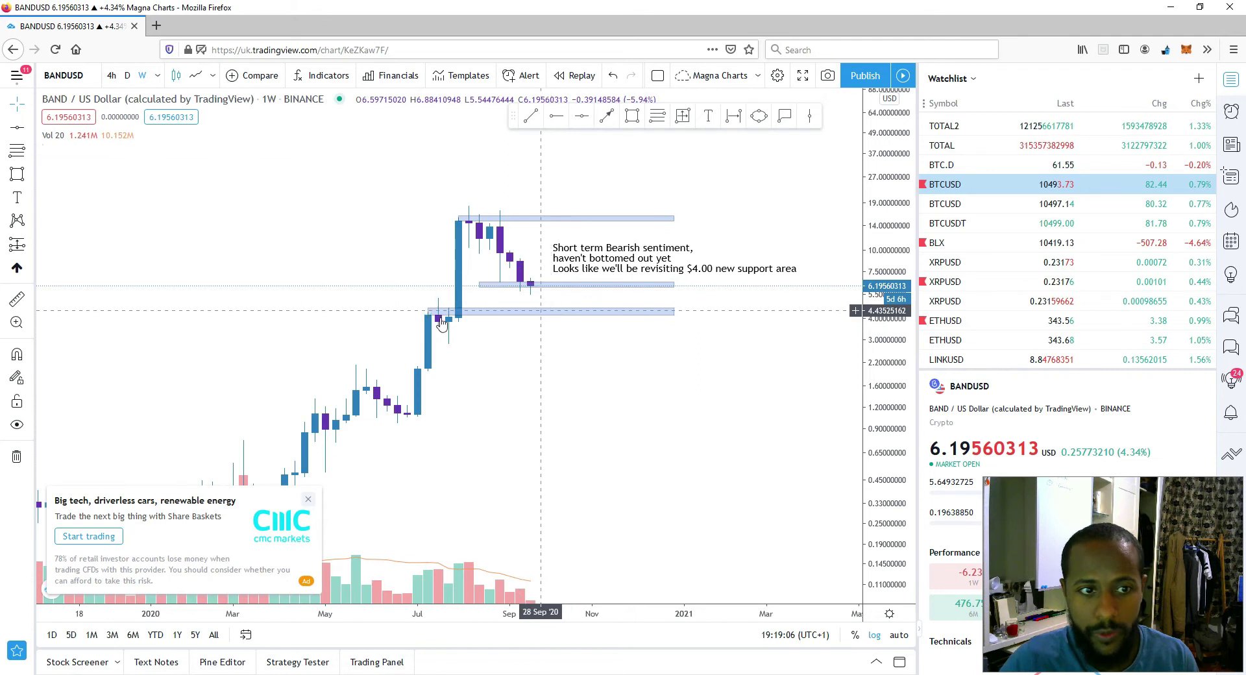
pyautogui.scroll(-3, 498, 335)
pyautogui.click(645, 310)
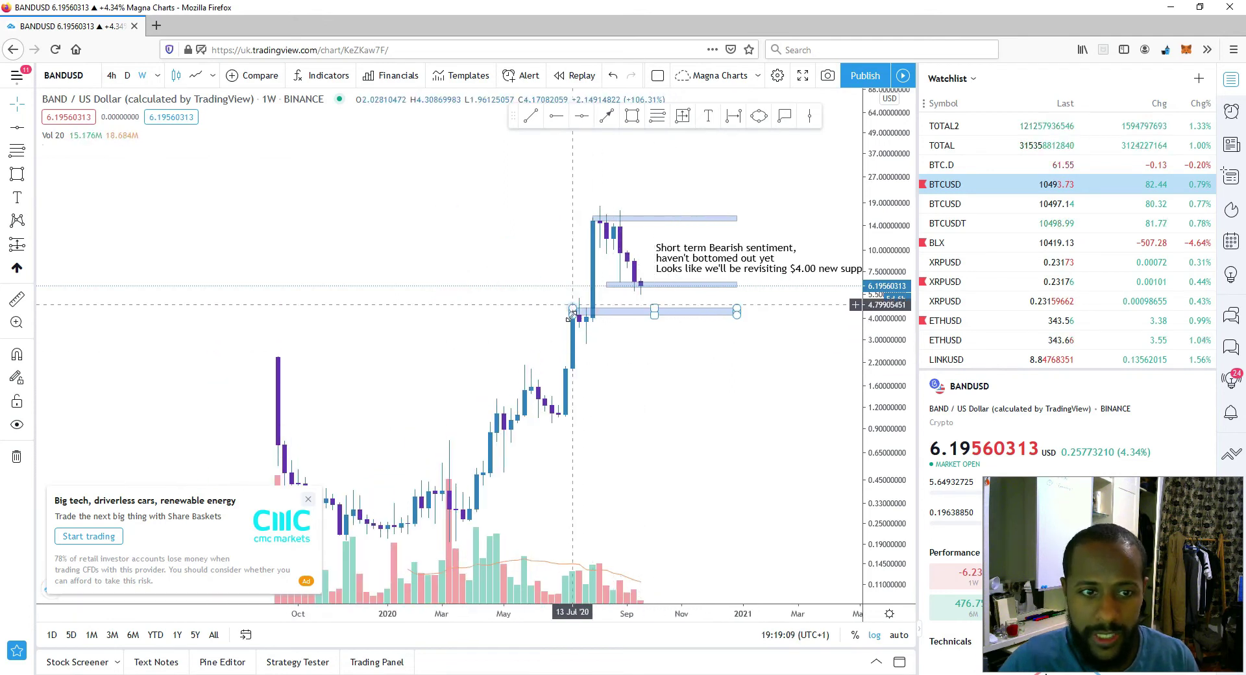
pyautogui.click(588, 325)
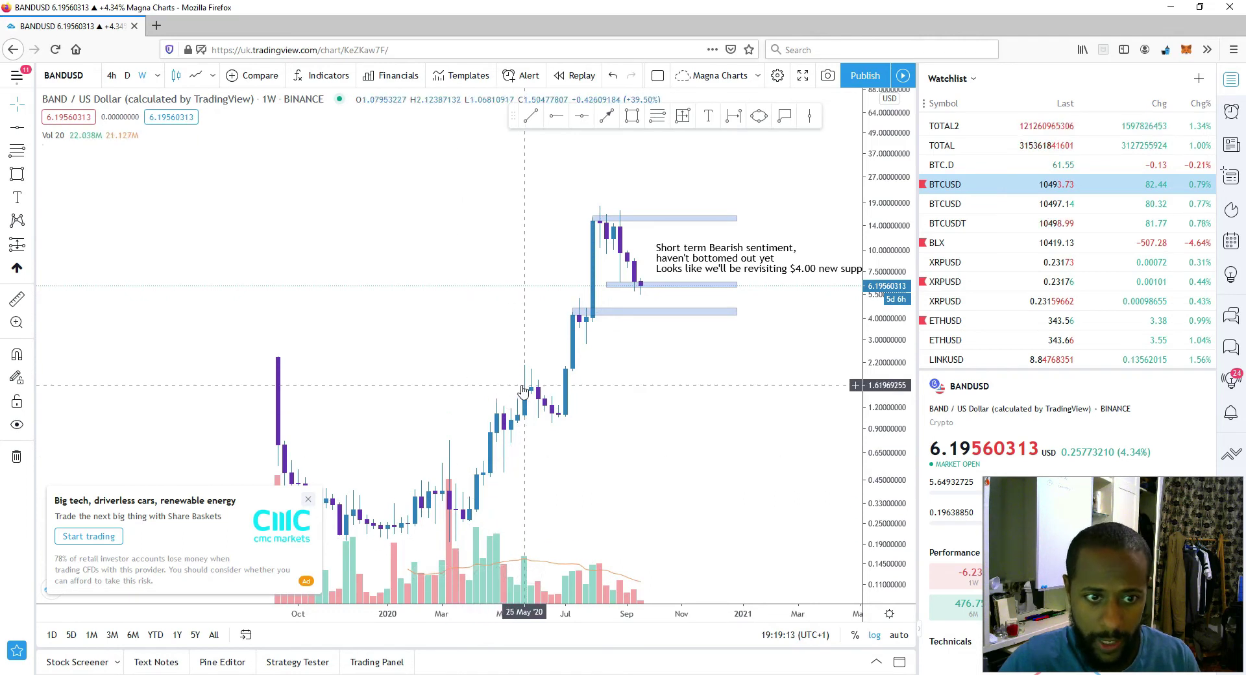
# Step: Draw a thin rectangular support zone at about $1.60 on the BAND chart, from late May 2020 to the end of the other zones
pyautogui.click(631, 116)
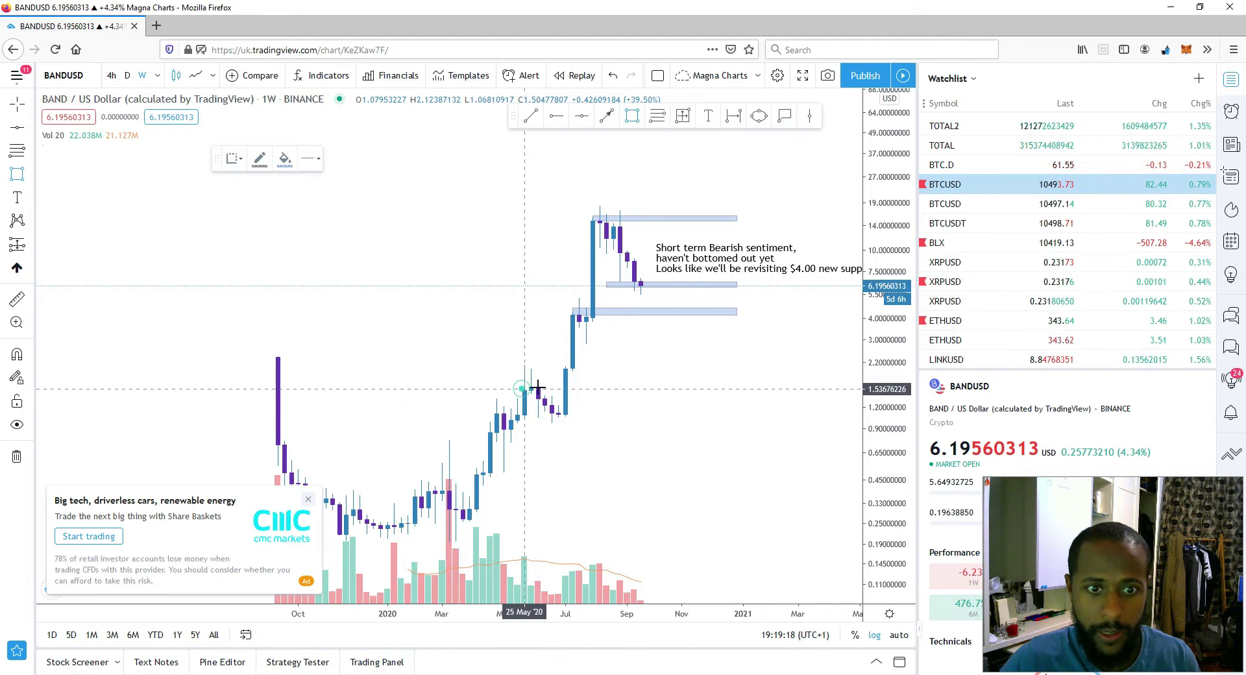
pyautogui.moveTo(537, 387); pyautogui.dragTo(737, 387)
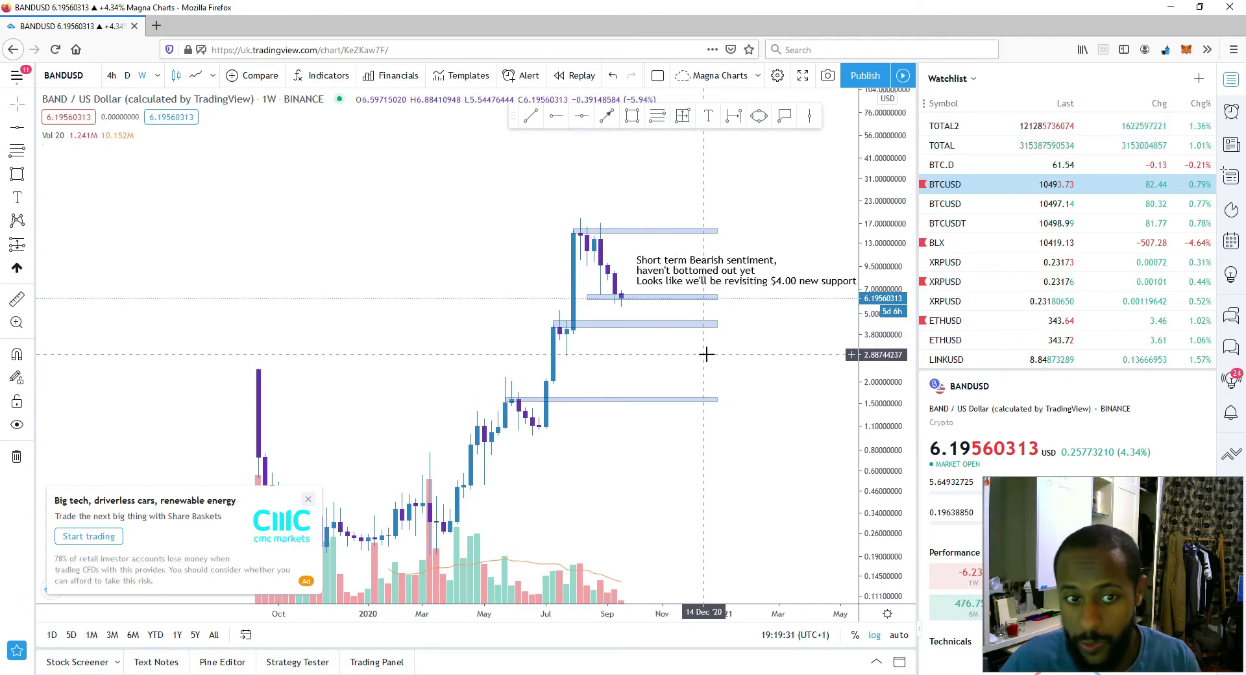
pyautogui.click(660, 323)
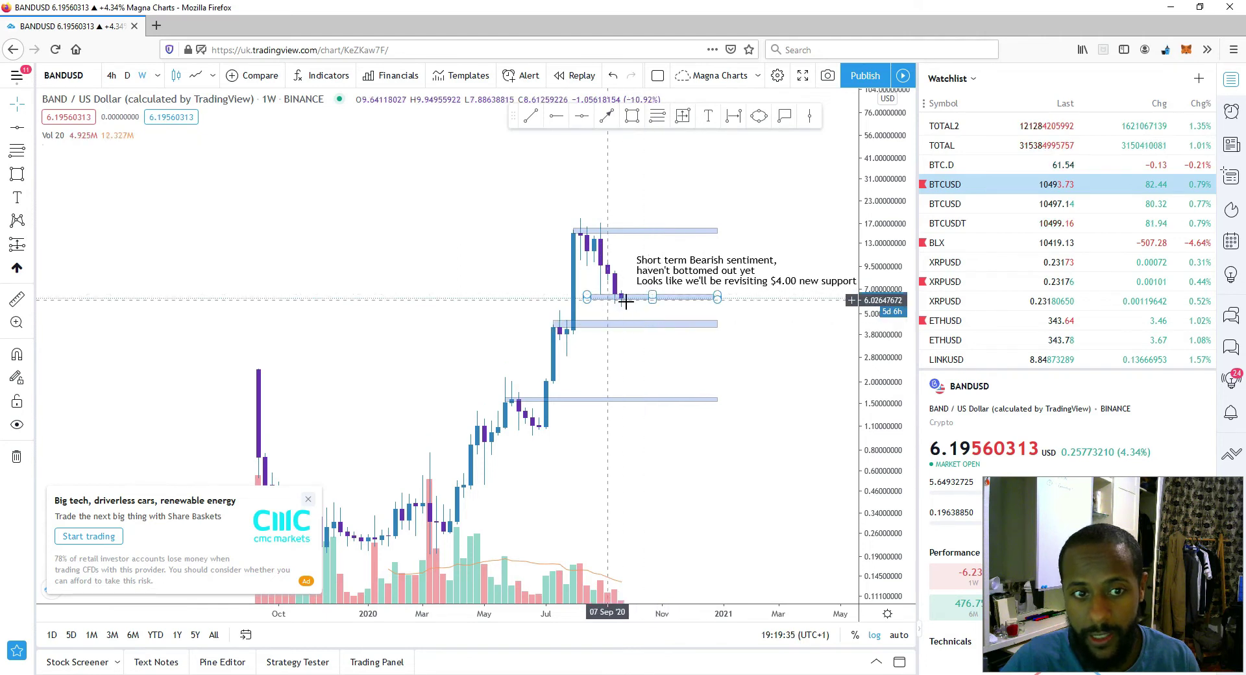
pyautogui.click(680, 401)
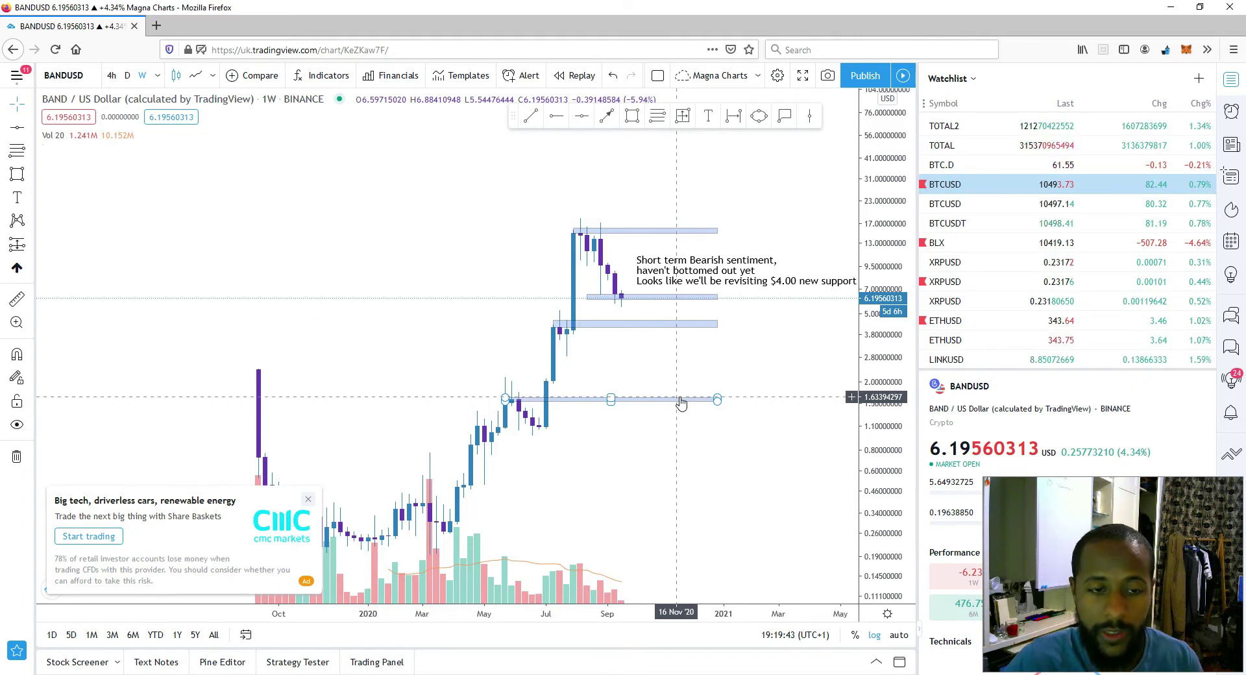
pyautogui.scroll(2, 680, 402)
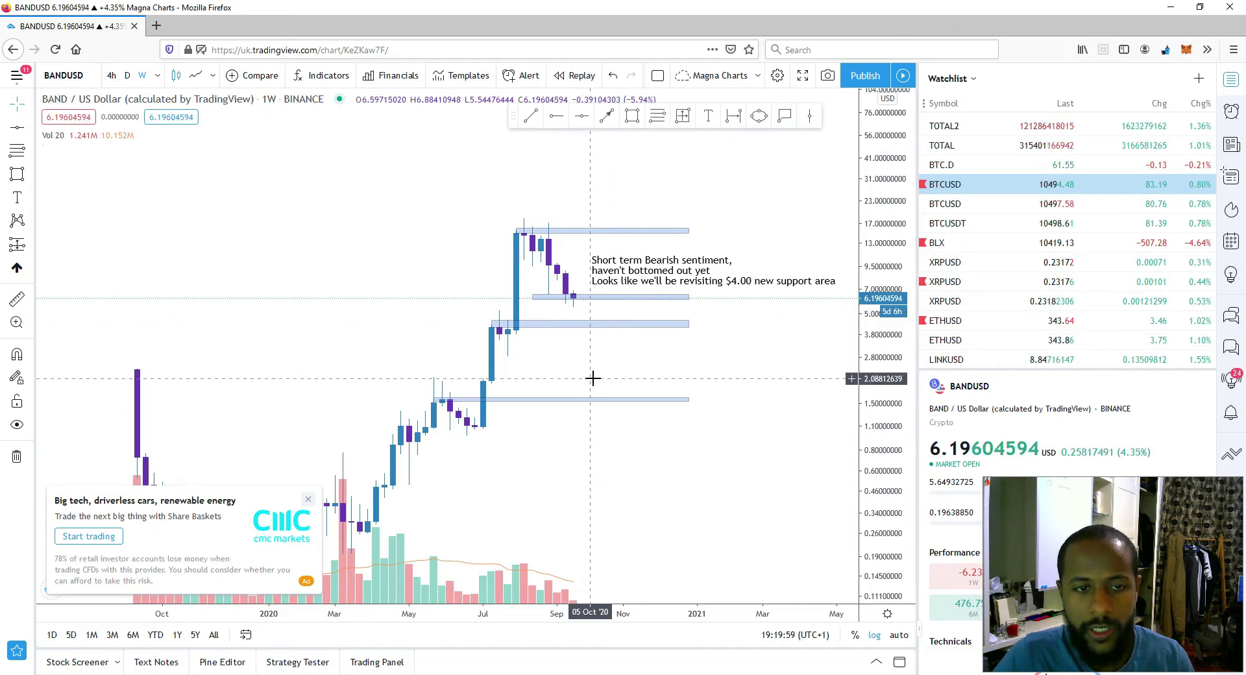
# Step: Switch the chart to the OCEANUSD symbol and frame its recent weekly candles, marked zones and text note
pyautogui.click(76, 83)
pyautogui.write('OCEAN')
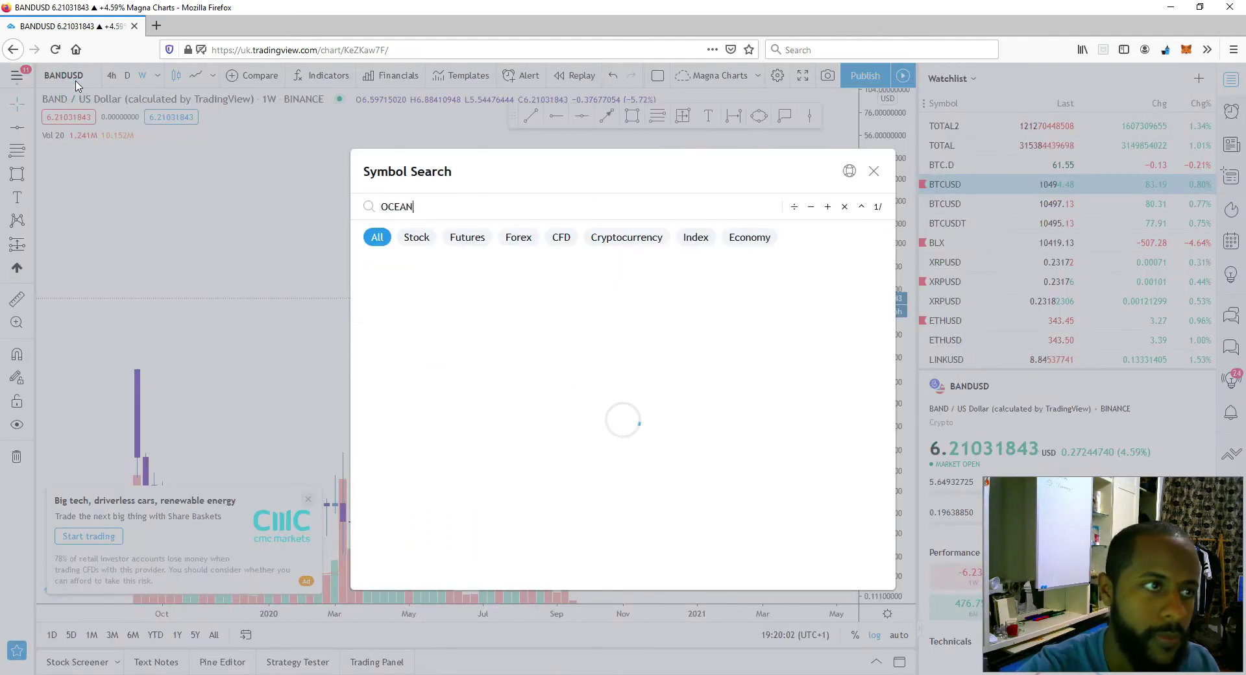
pyautogui.press('Return')
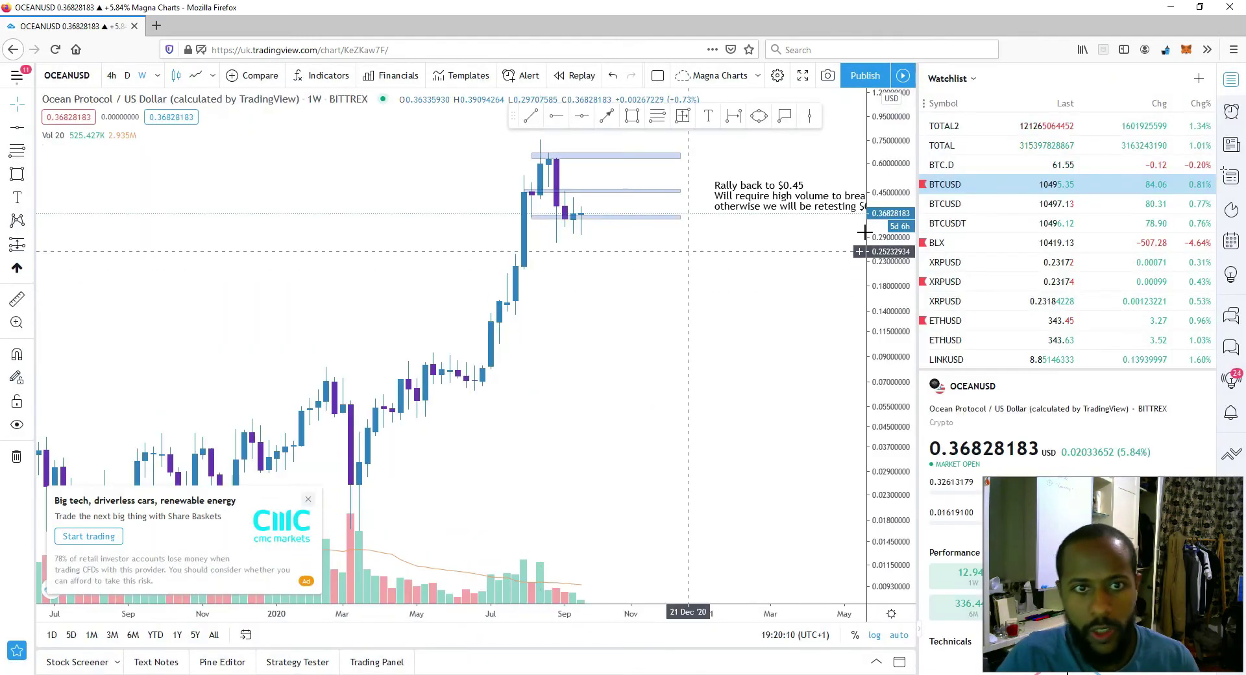
pyautogui.scroll(-1, 766, 325)
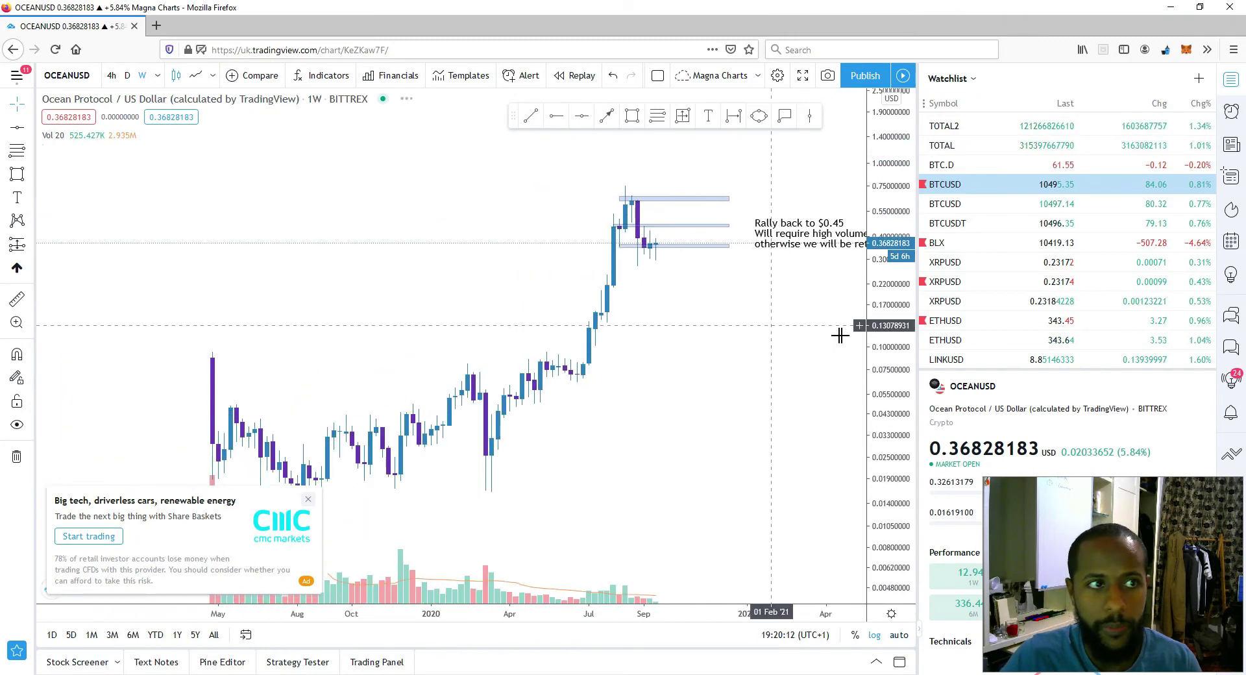
pyautogui.scroll(-1, 762, 329)
pyautogui.scroll(1, 761, 333)
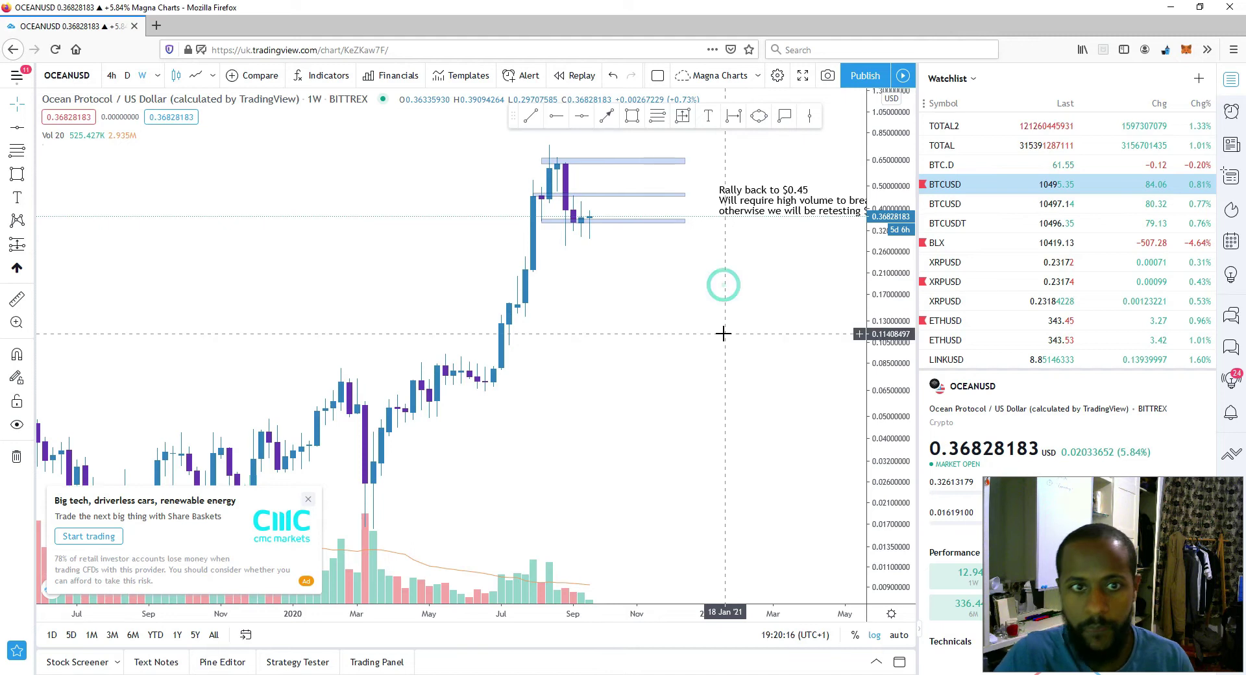
pyautogui.scroll(2, 726, 330)
pyautogui.scroll(3, 751, 374)
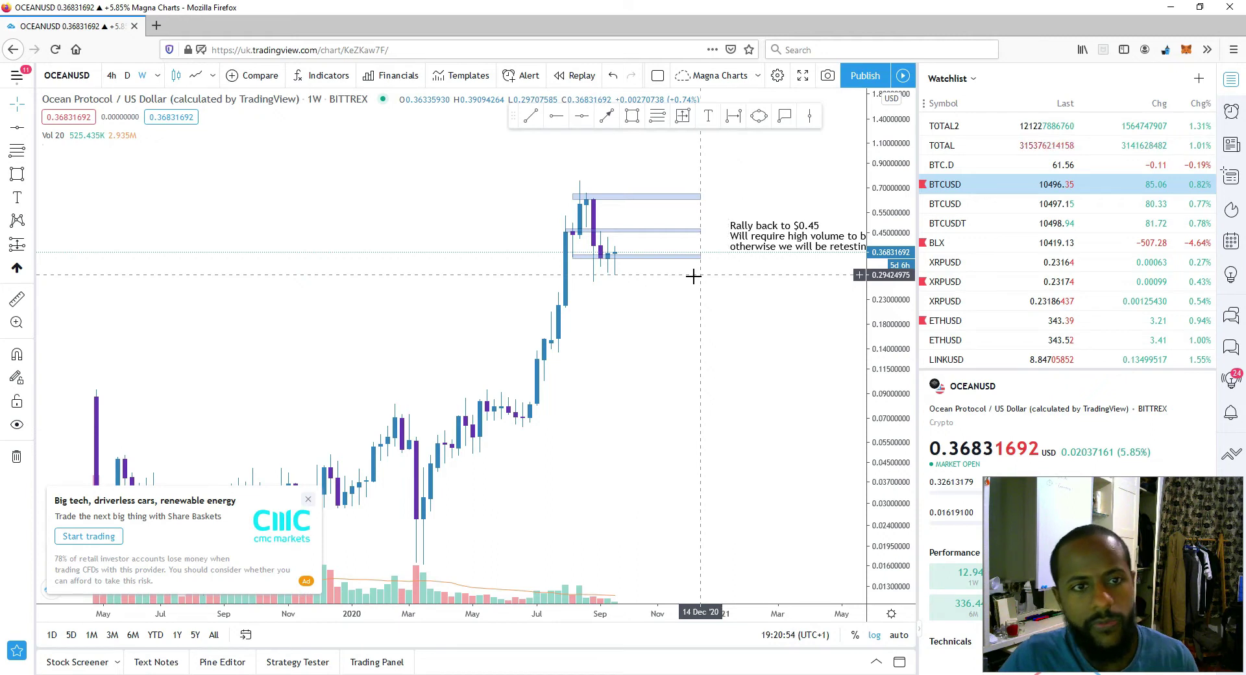
# Step: Examine OCEAN's recent weekly candles against the upper zone, the $0.45 resistance and the $0.35 support
pyautogui.moveTo(742, 273); pyautogui.dragTo(622, 285)
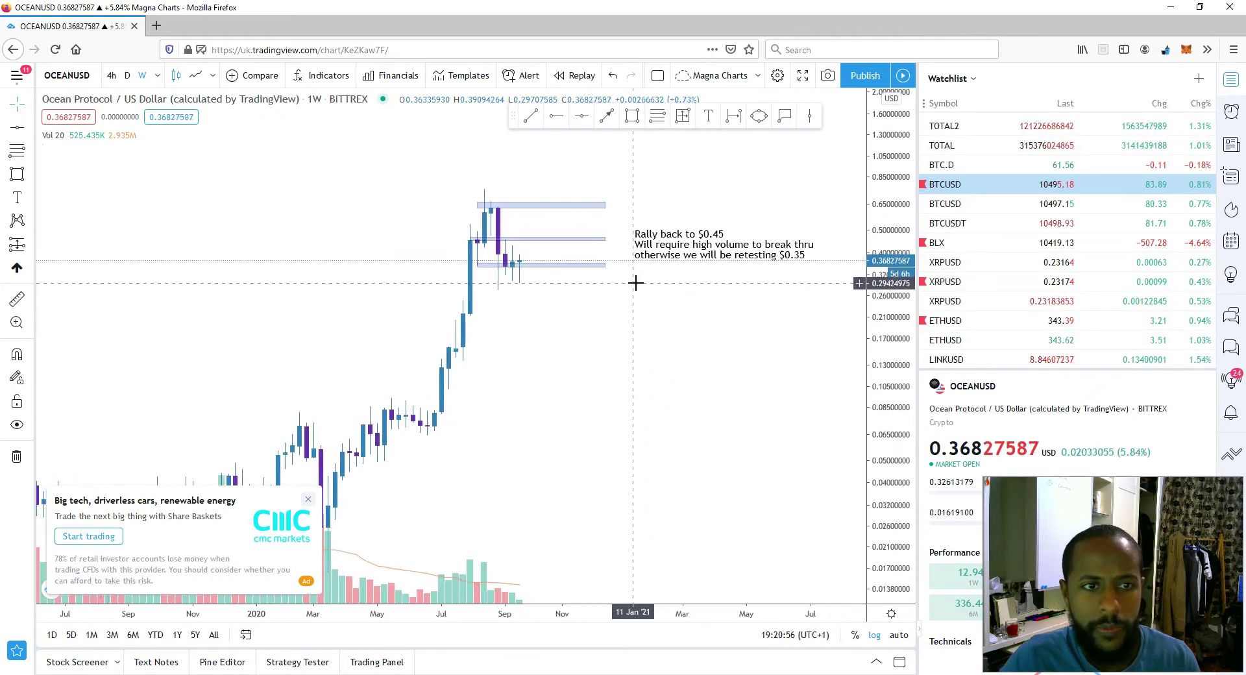
pyautogui.click(497, 206)
pyautogui.click(505, 264)
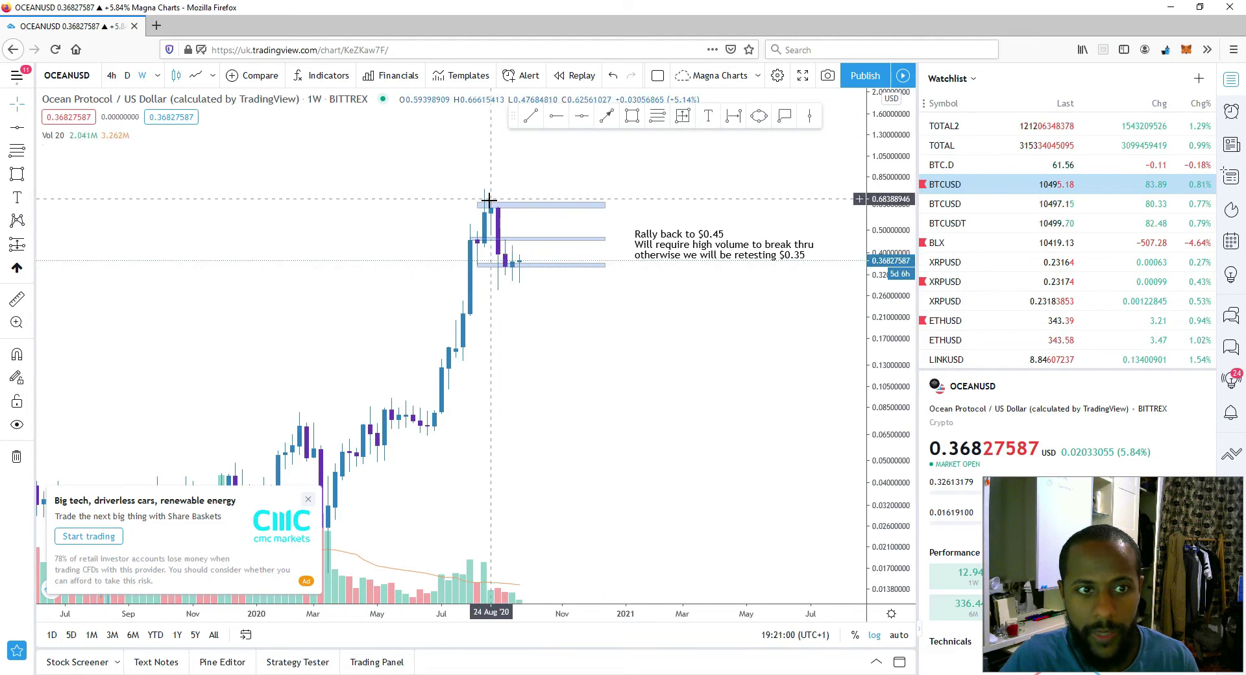
pyautogui.click(526, 238)
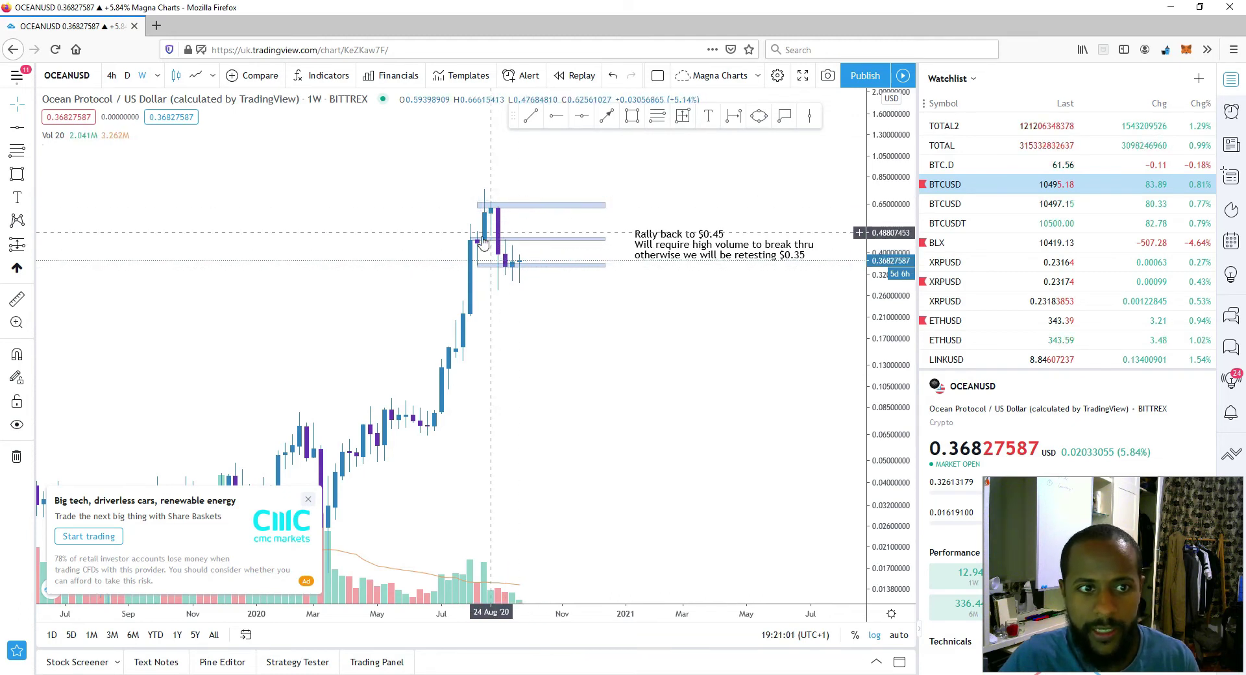
pyautogui.click(513, 265)
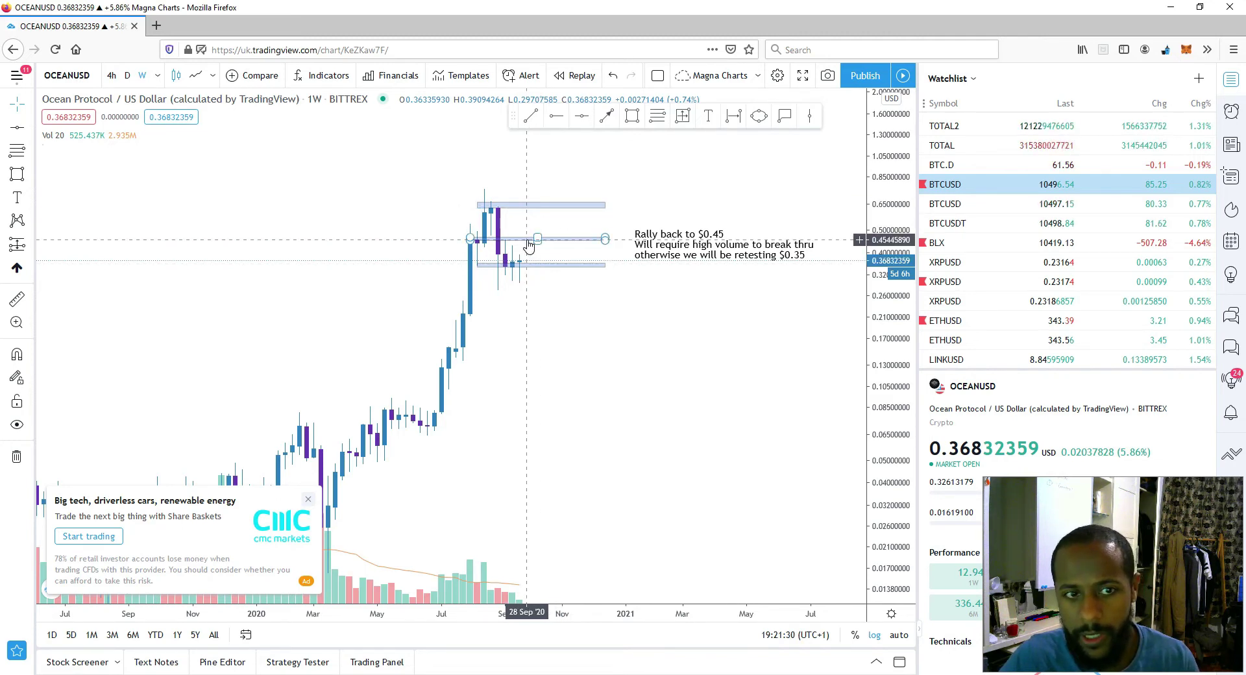
pyautogui.moveTo(529, 244); pyautogui.dragTo(541, 266)
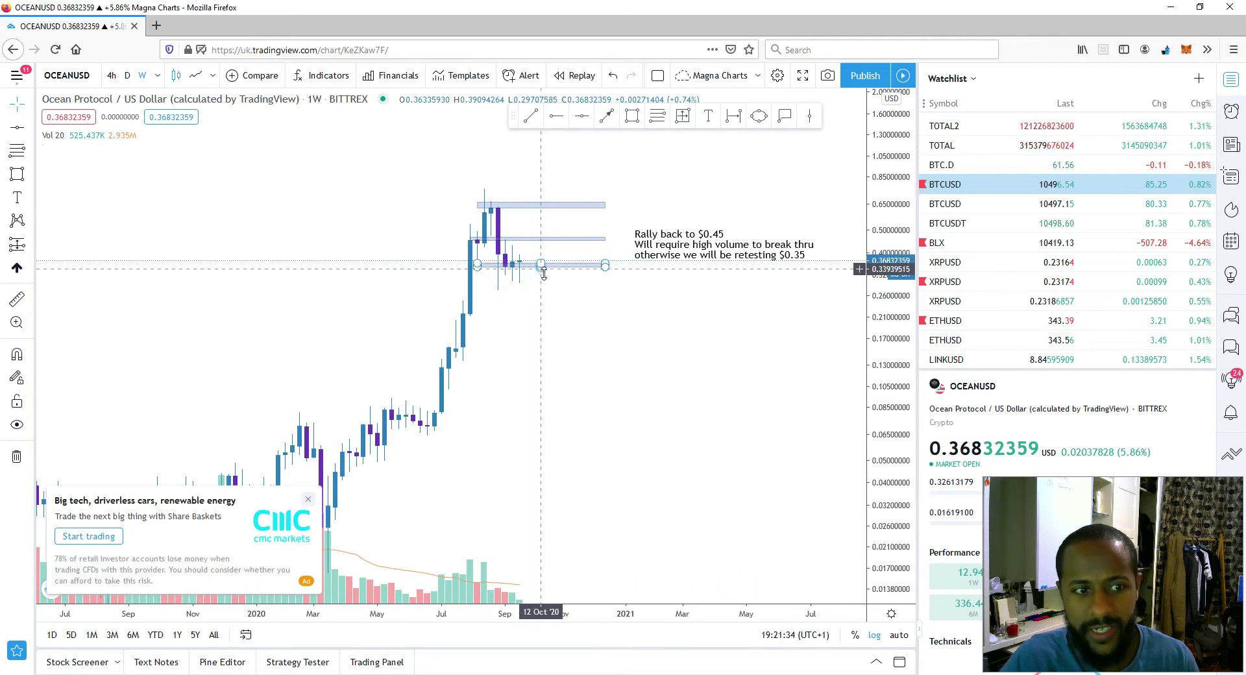
pyautogui.moveTo(541, 276); pyautogui.dragTo(607, 276)
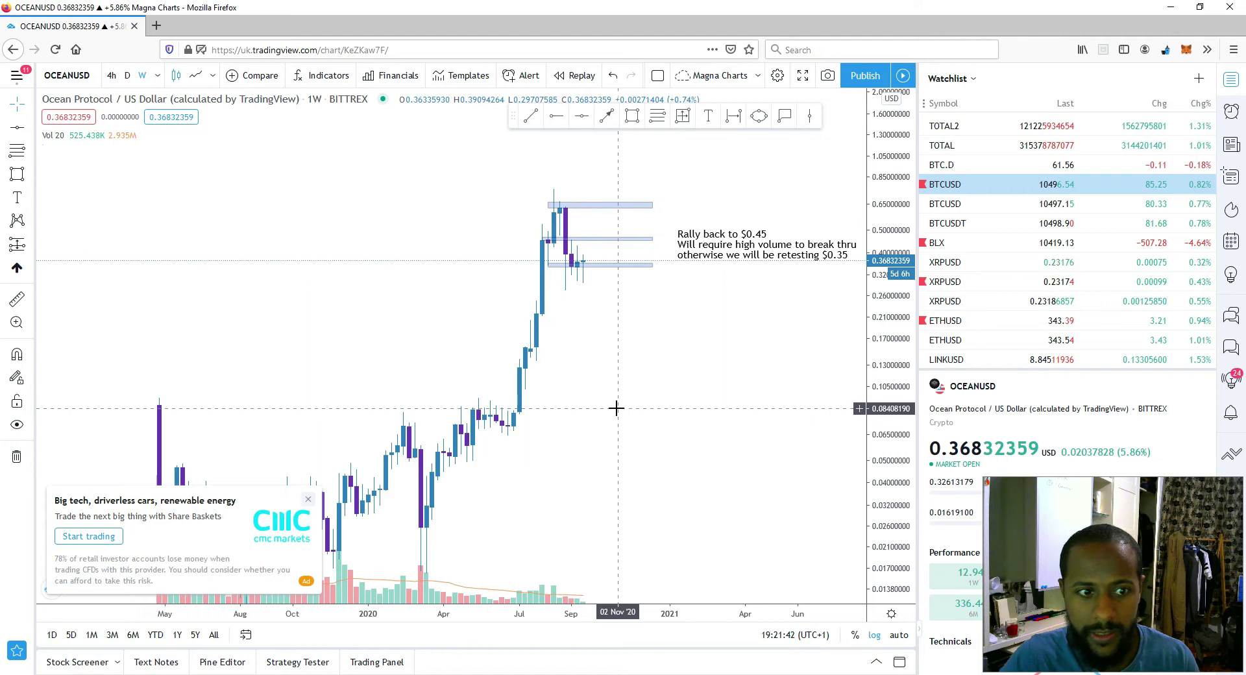
# Step: Draw a thin rectangular support zone on the OCEAN chart between about $0.082 and $0.086, from 20 April to December 2020
pyautogui.scroll(-2, 617, 408)
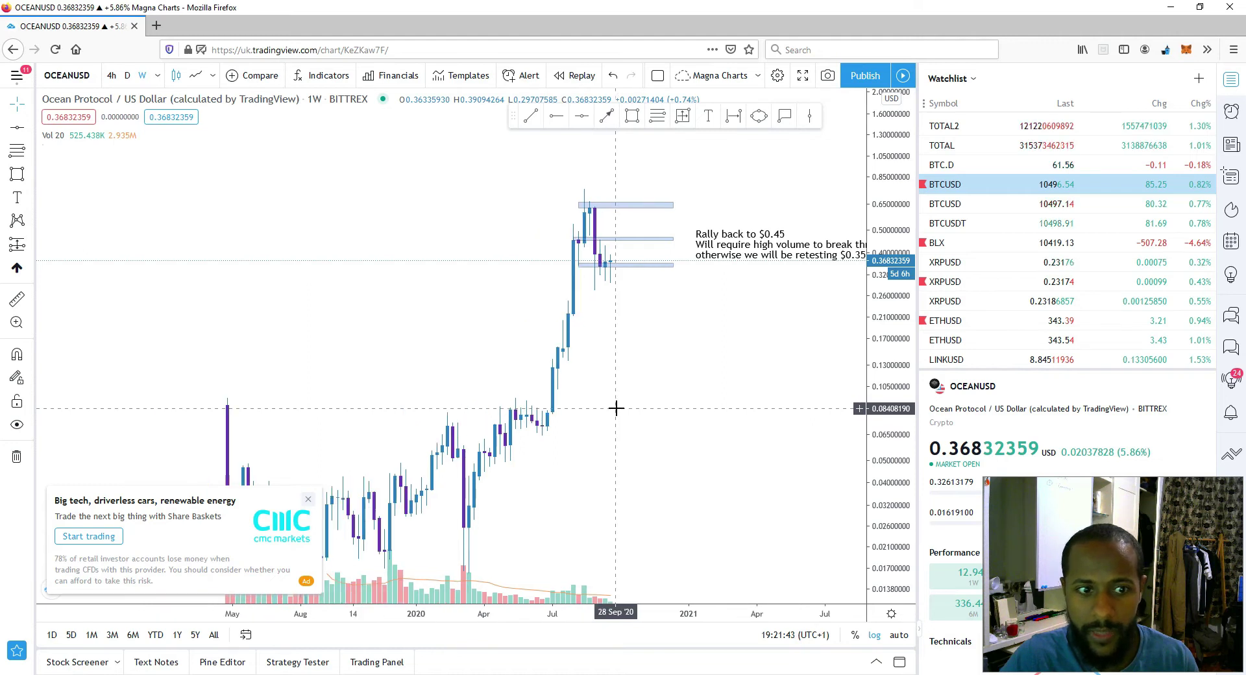
pyautogui.click(630, 118)
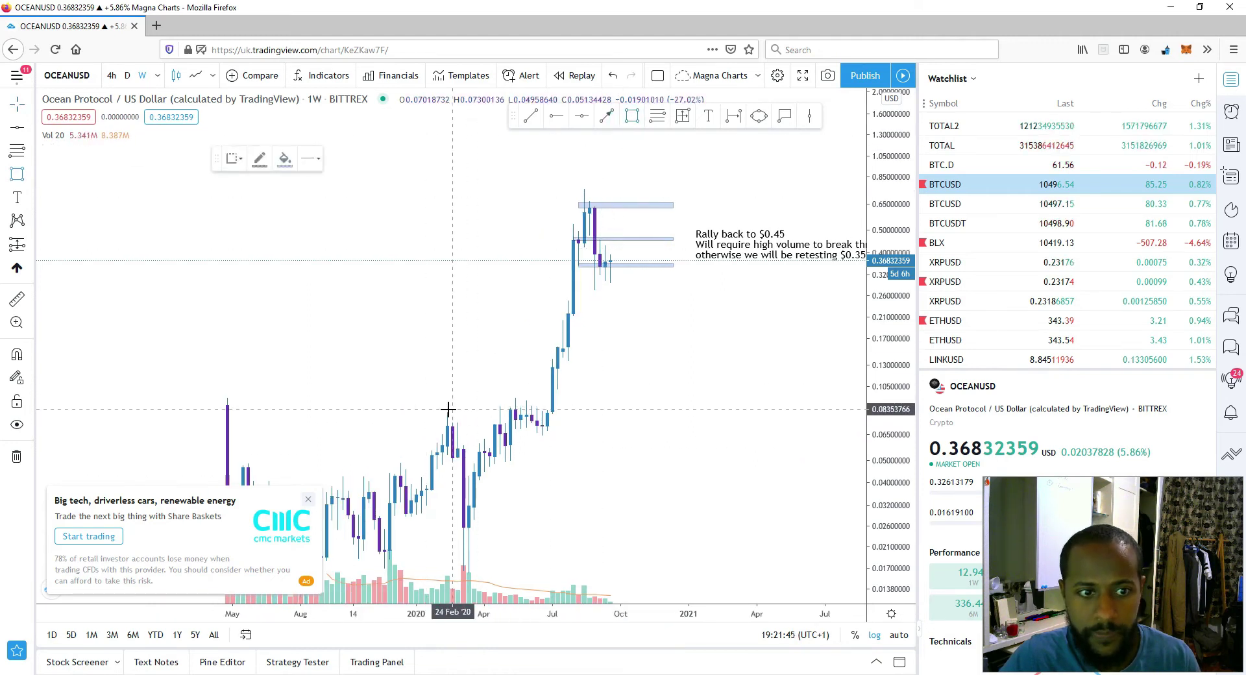
pyautogui.moveTo(493, 410)
pyautogui.mouseDown()
pyautogui.moveTo(678, 406)
pyautogui.moveTo(668, 408)
pyautogui.mouseUp()
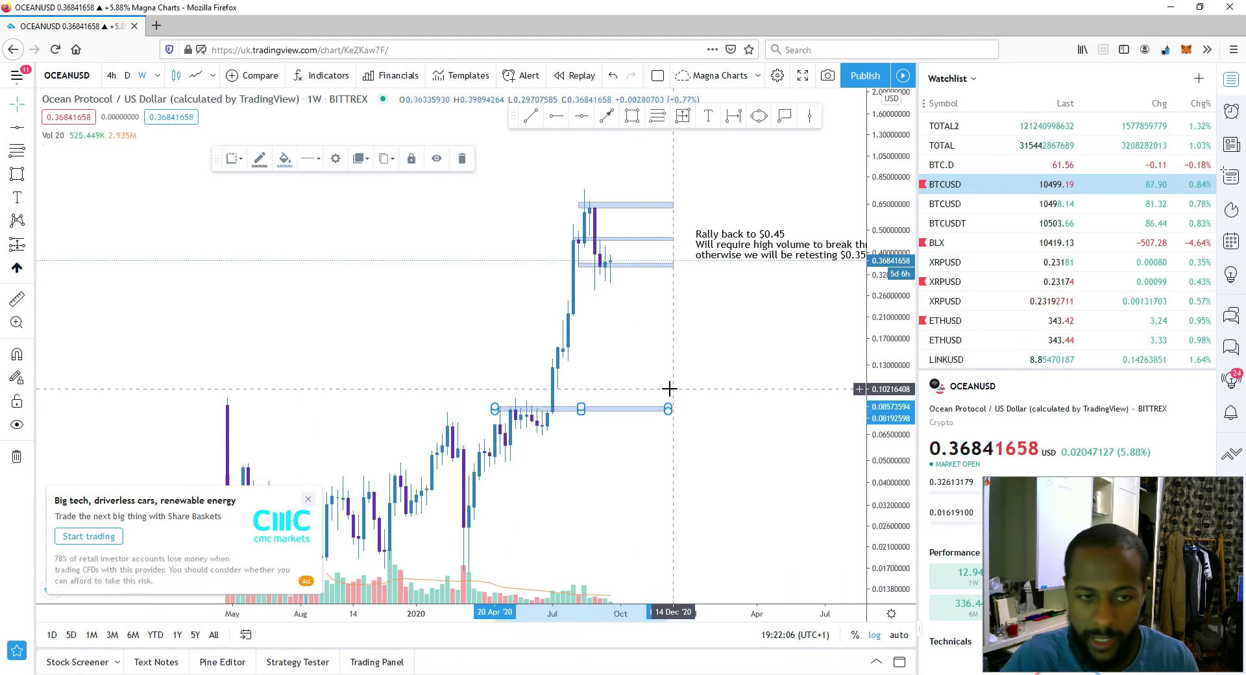
# Step: Review OCEAN's latest weekly candles between the $0.45 and $0.35 zones, with the deeper support zone in view
pyautogui.click(641, 317)
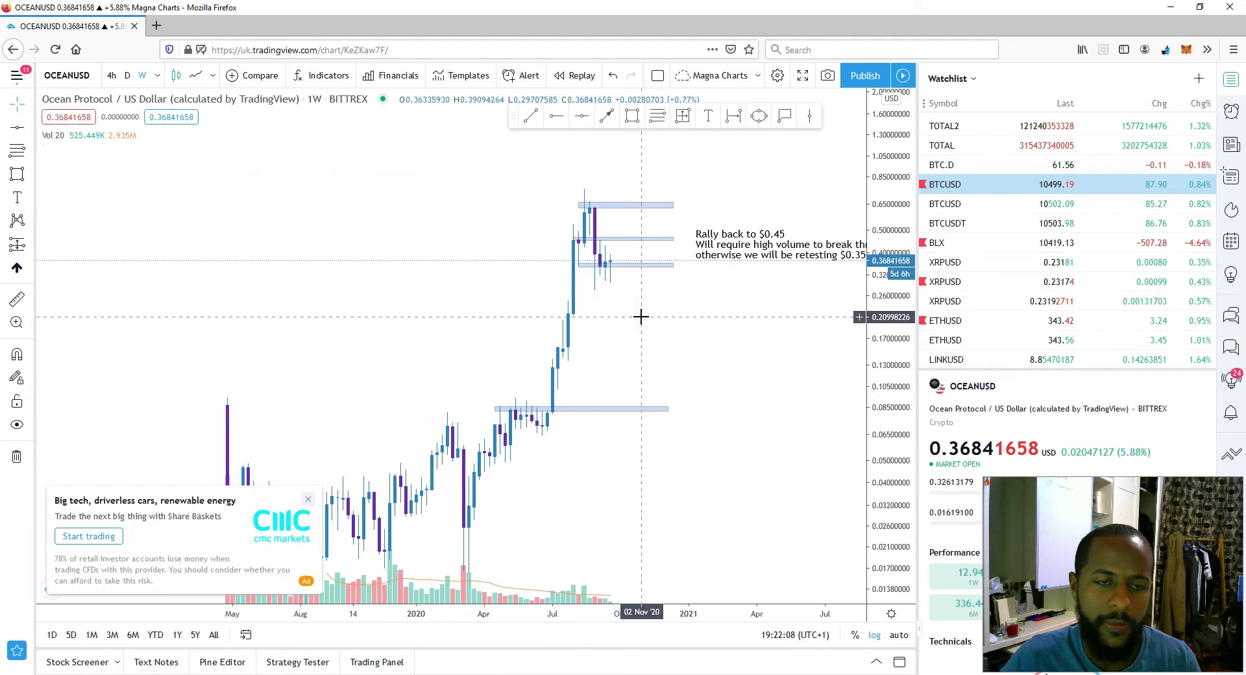
pyautogui.scroll(1, 641, 318)
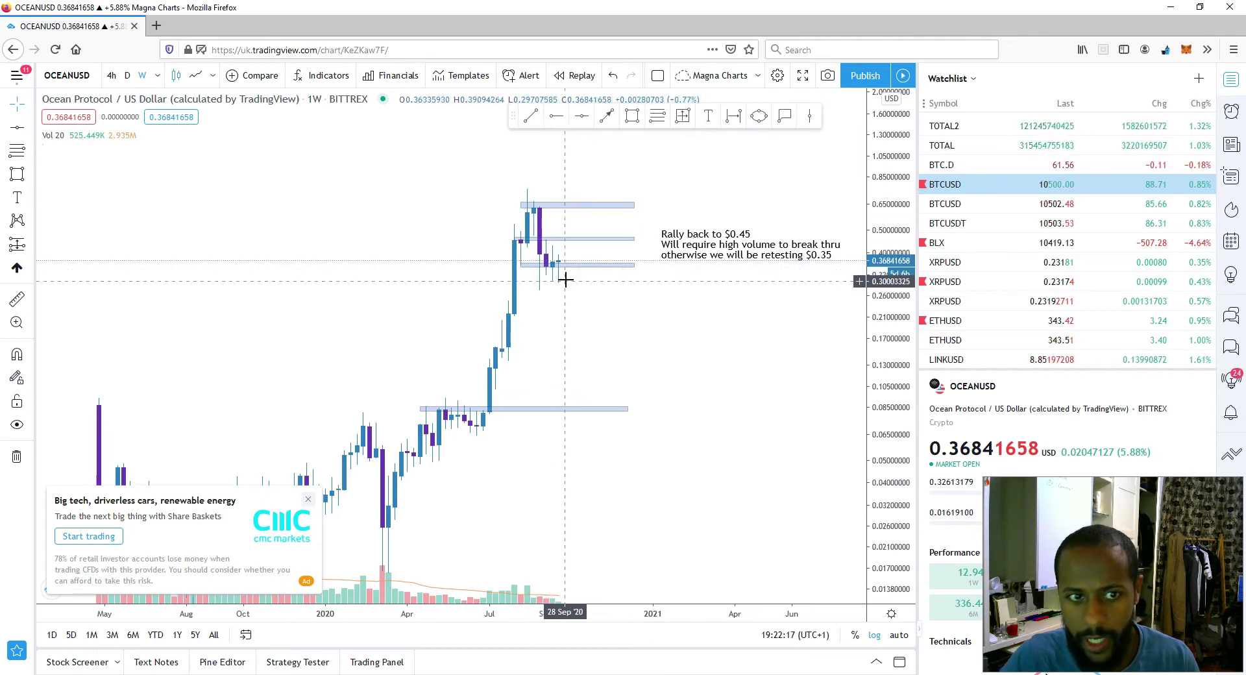
pyautogui.click(575, 239)
pyautogui.click(580, 251)
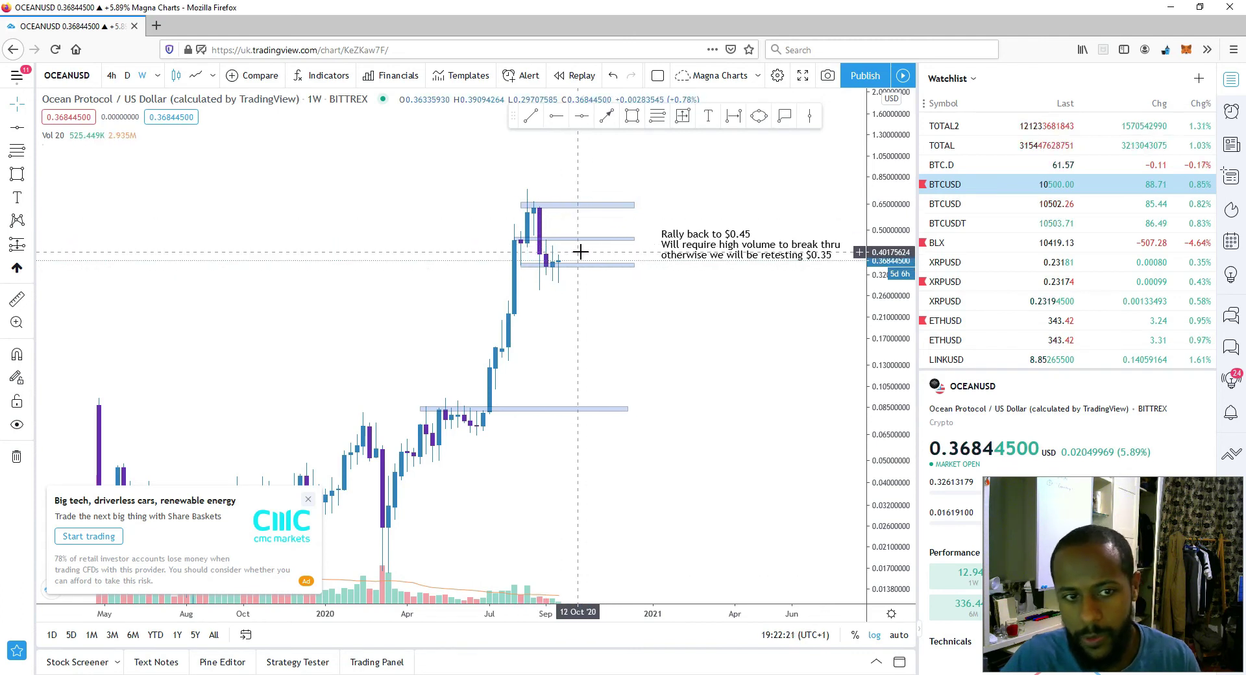
pyautogui.scroll(-2, 581, 253)
pyautogui.click(580, 265)
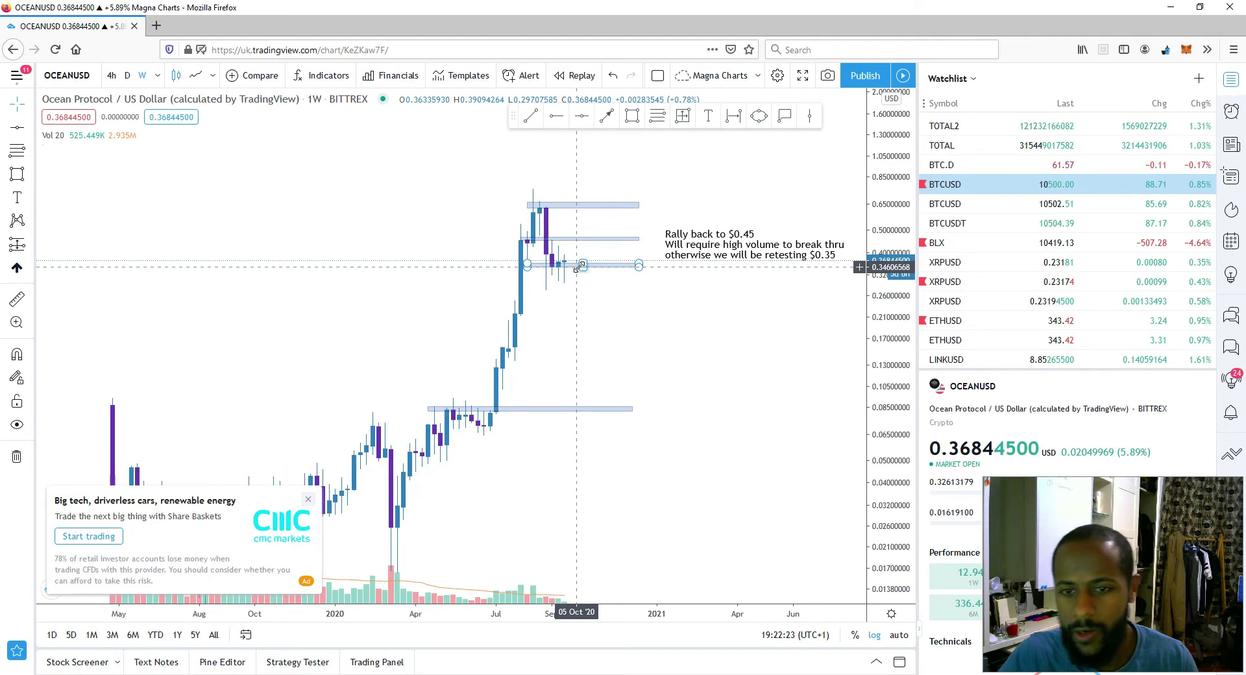
pyautogui.scroll(1, 580, 266)
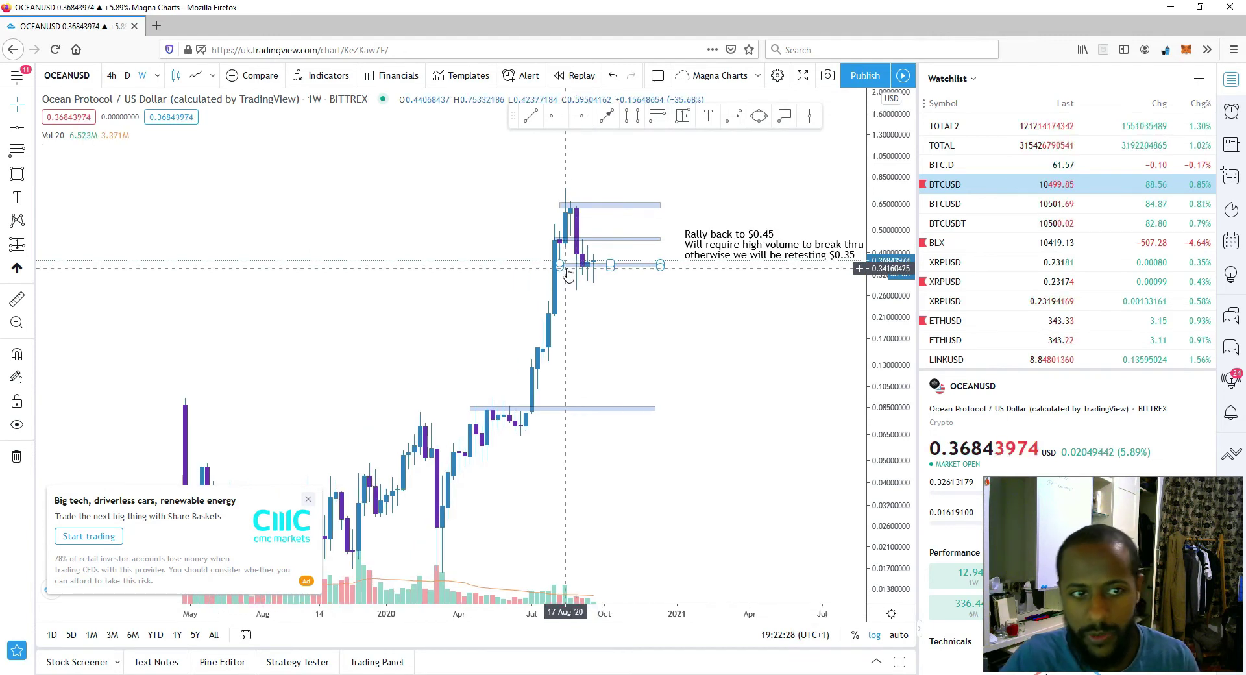
pyautogui.click(342, 214)
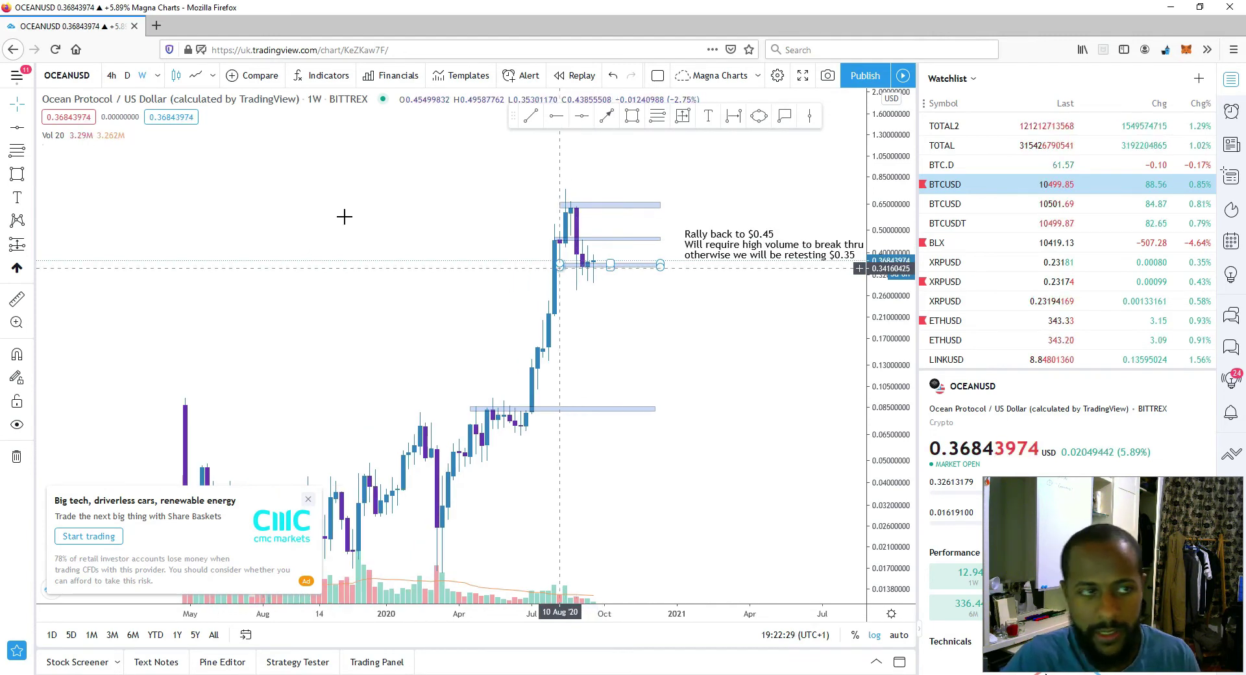
# Step: Switch the chart to the BATUSD symbol from the watchlist and frame its weekly candles from 2018 with the marked zones and trendlines
pyautogui.click(70, 77)
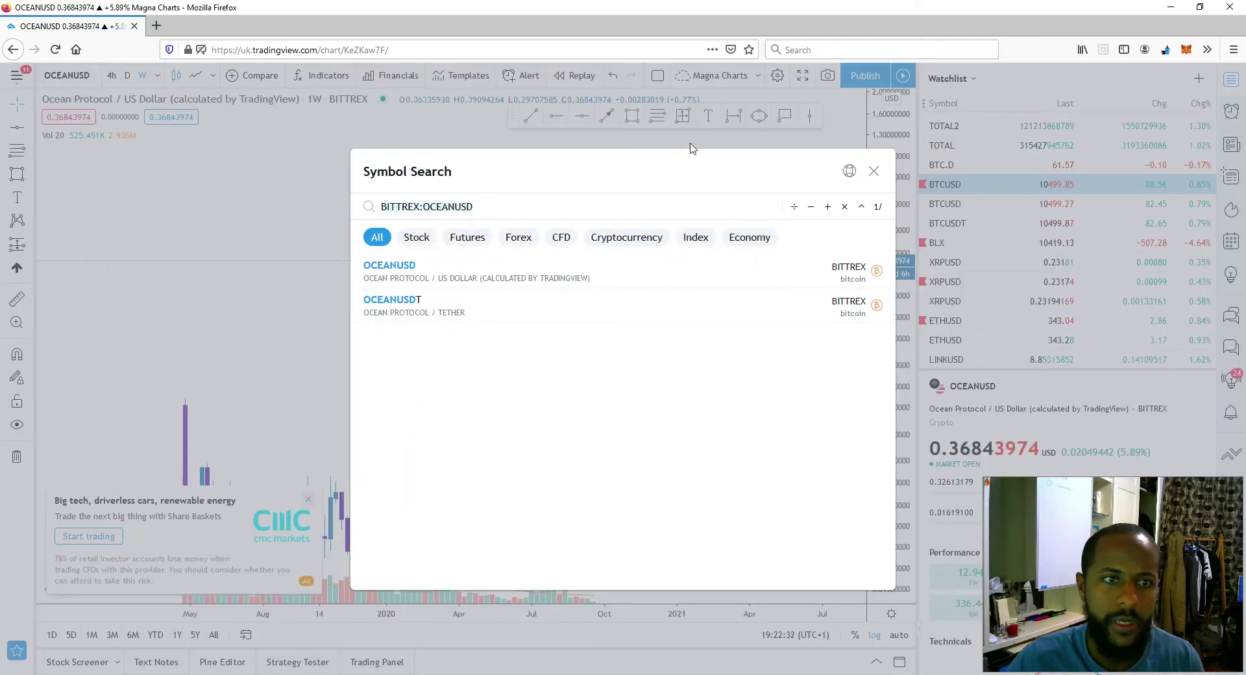
pyautogui.click(875, 171)
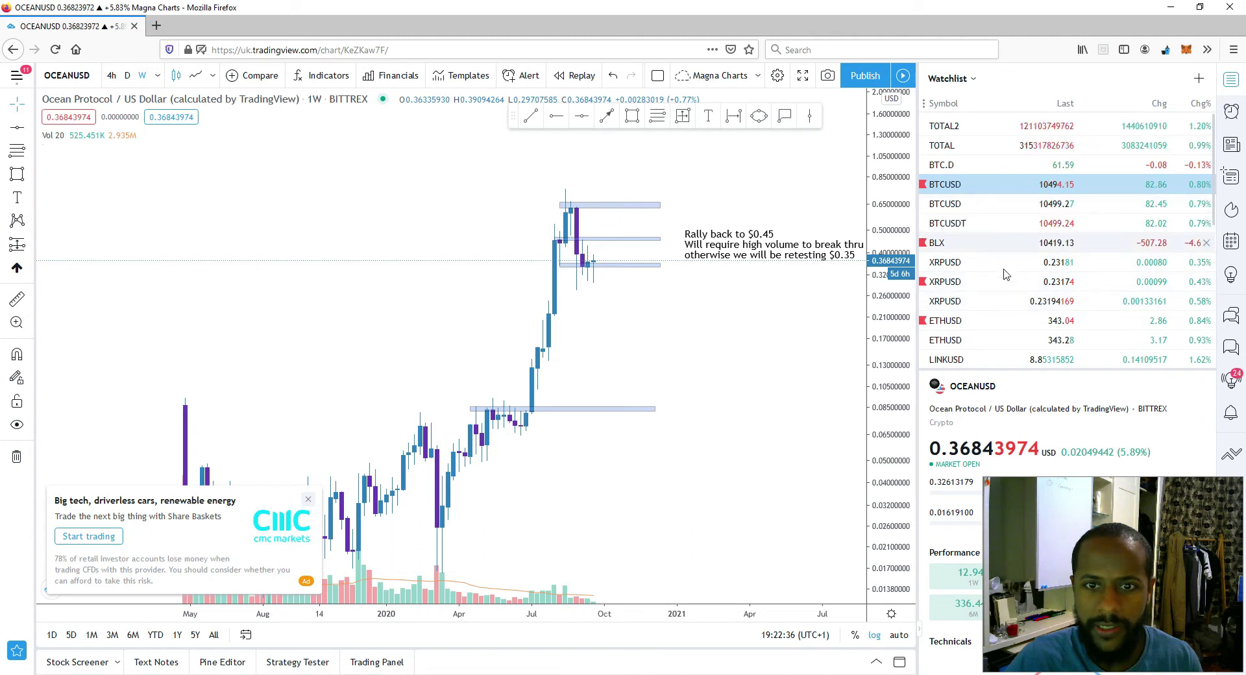
pyautogui.scroll(-2, 1014, 283)
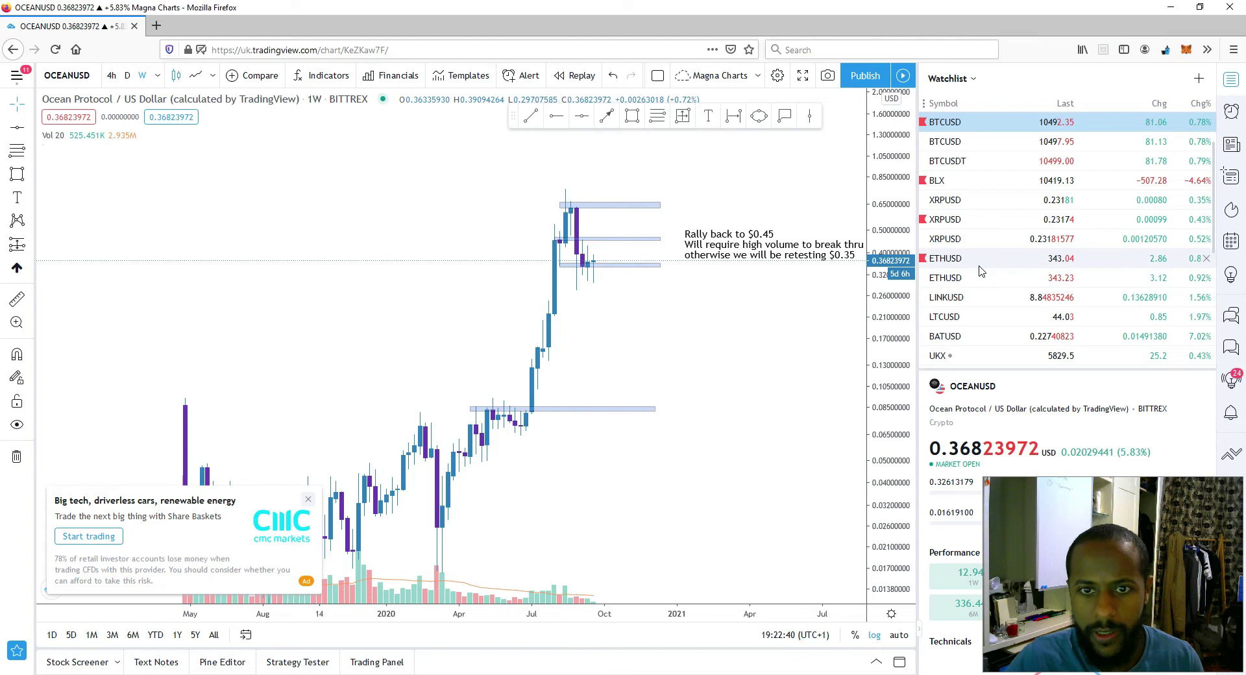
pyautogui.scroll(2, 987, 306)
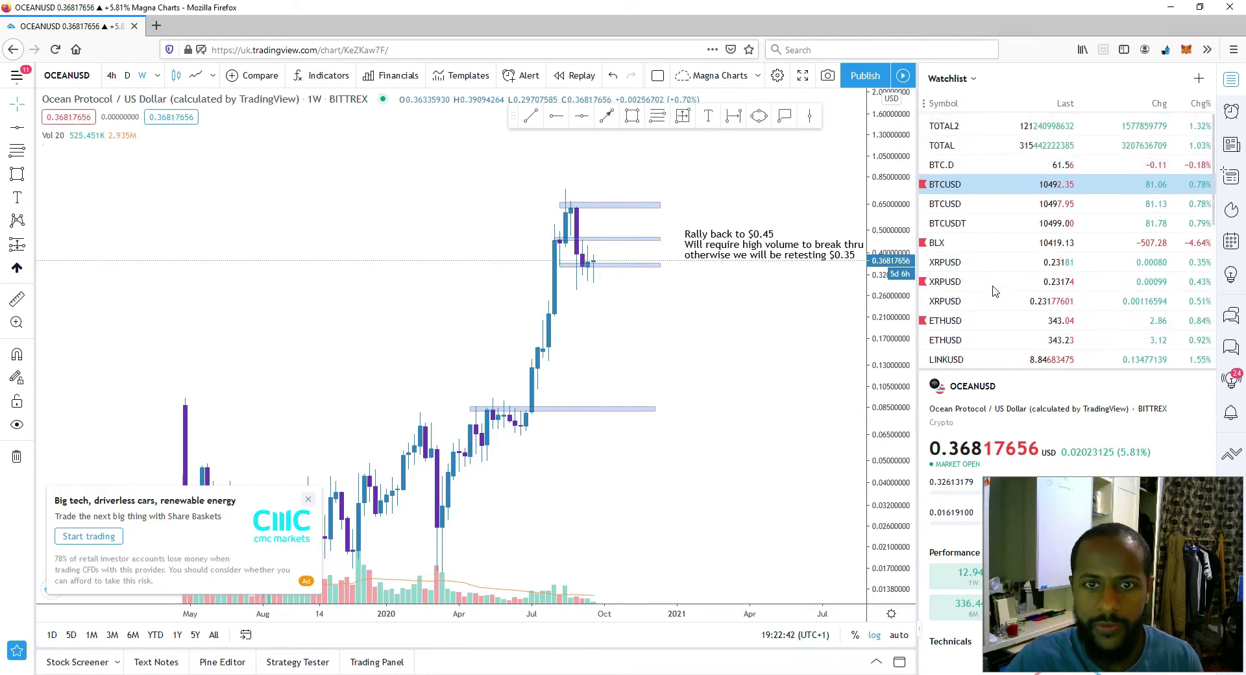
pyautogui.scroll(-1, 981, 303)
pyautogui.scroll(-5, 982, 303)
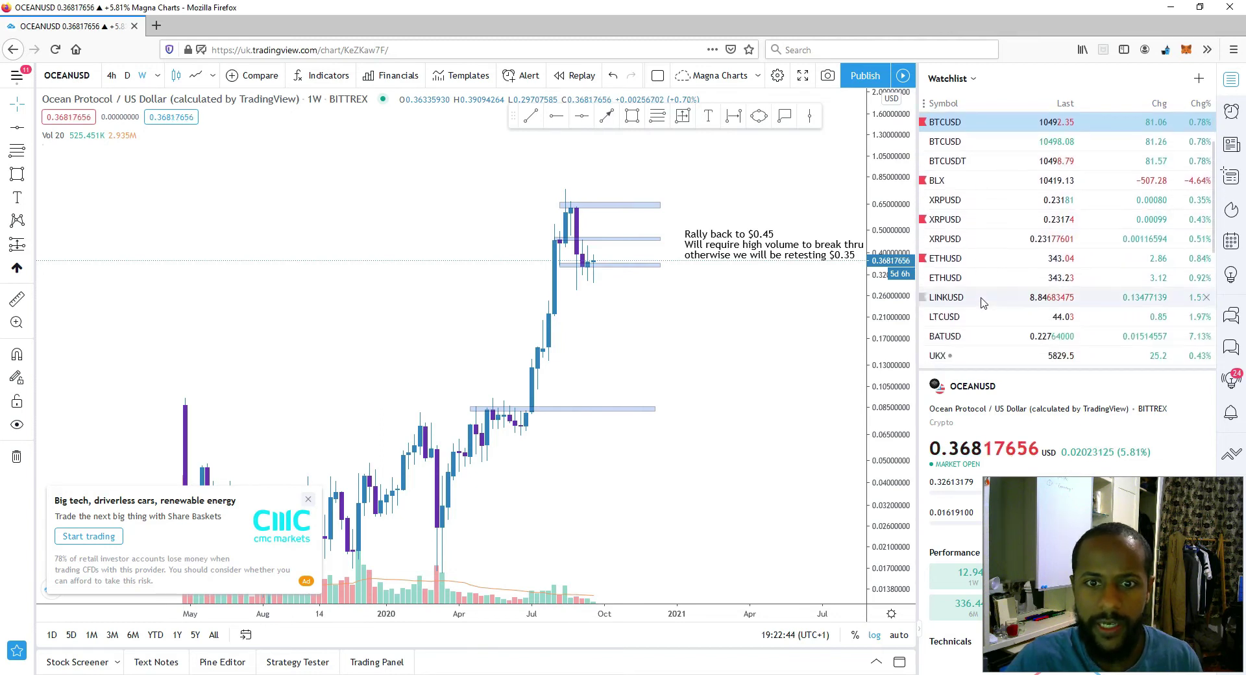
pyautogui.click(983, 214)
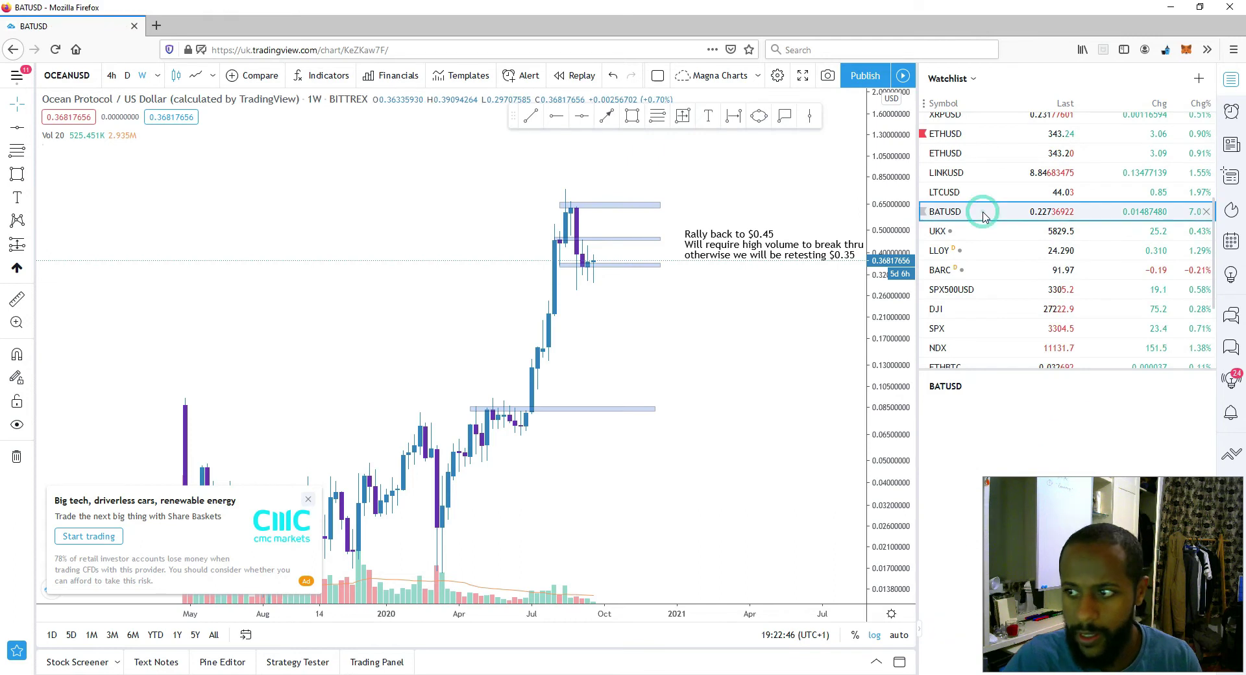
pyautogui.moveTo(906, 186); pyautogui.dragTo(906, 221)
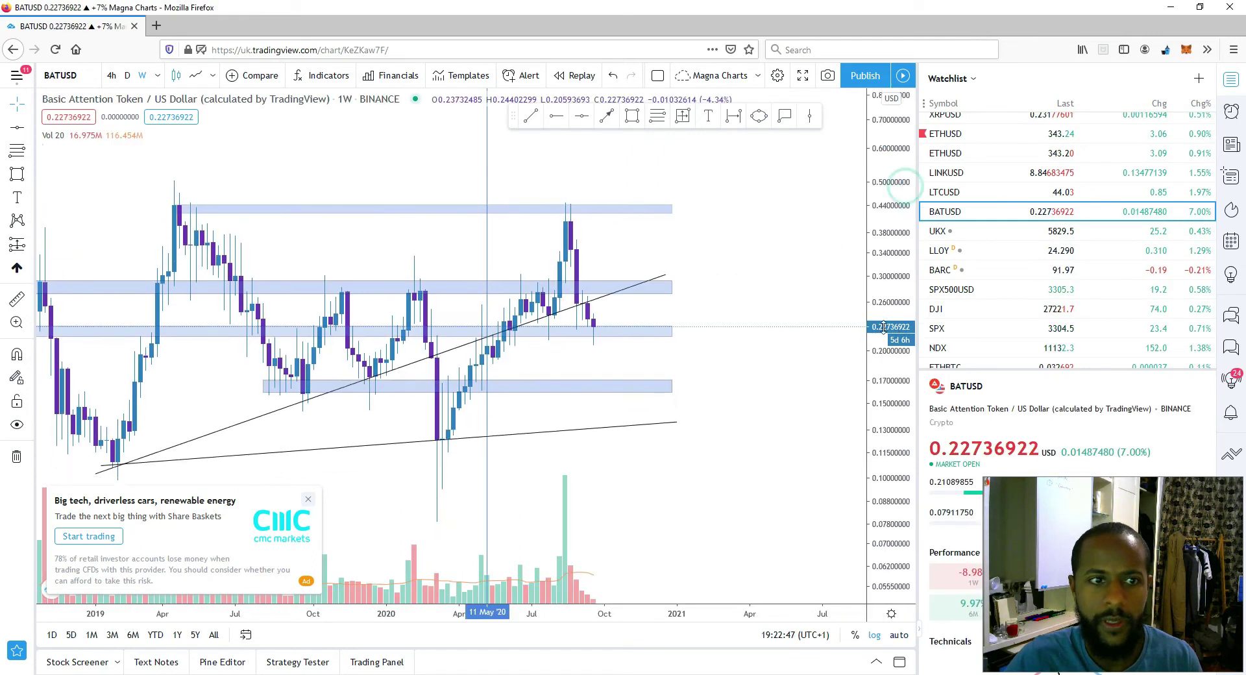
pyautogui.scroll(-3, 789, 431)
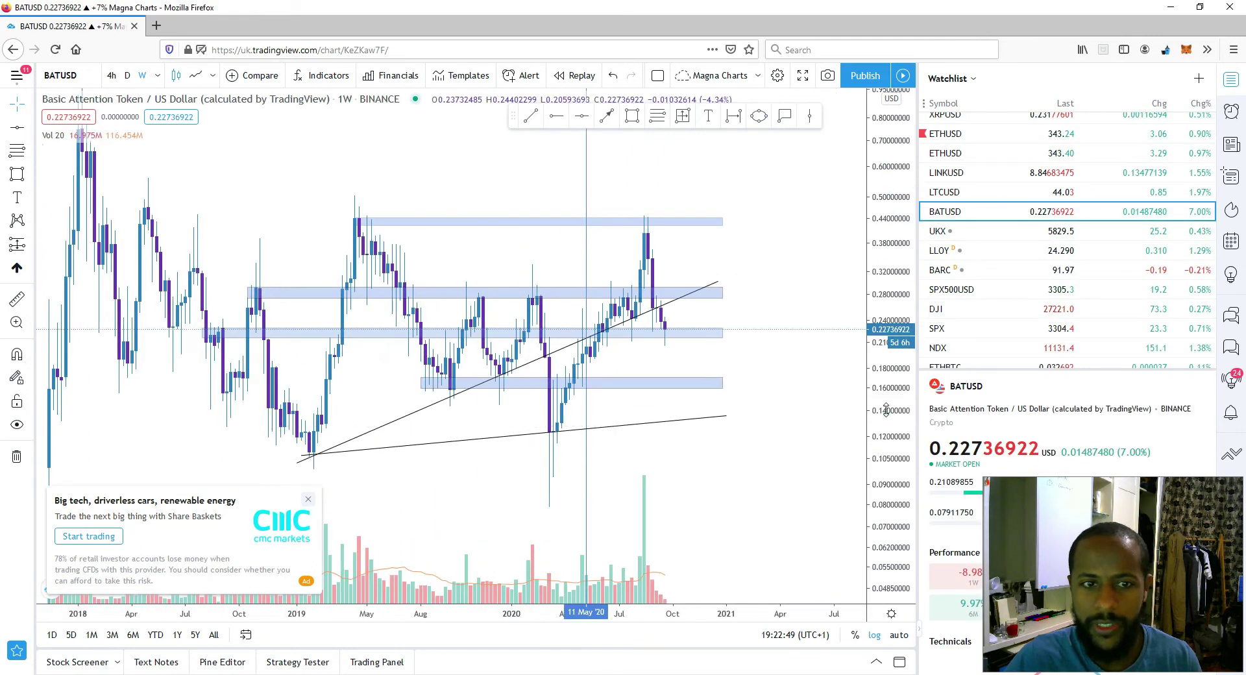
pyautogui.scroll(-2, 798, 458)
pyautogui.moveTo(793, 460); pyautogui.dragTo(699, 428)
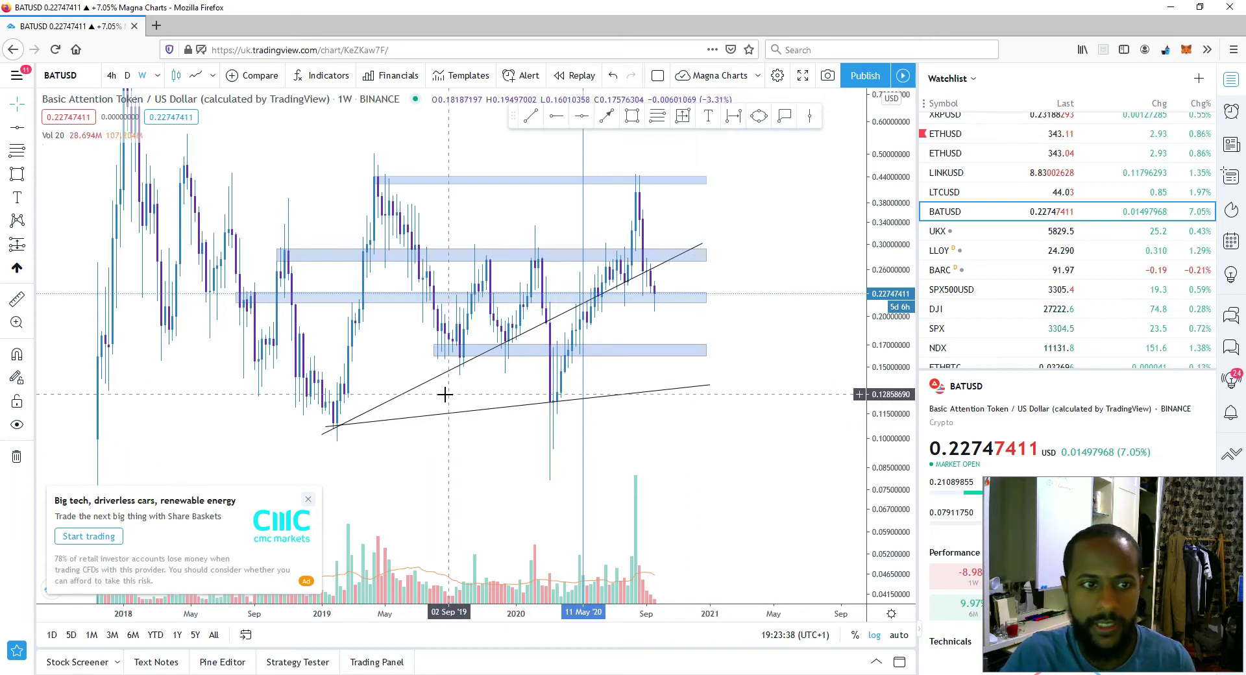
# Step: Examine BAT's recent weekly candles against the rising trendlines, the upper resistance zones and the support zones around $0.22 and $0.17
pyautogui.scroll(2, 771, 383)
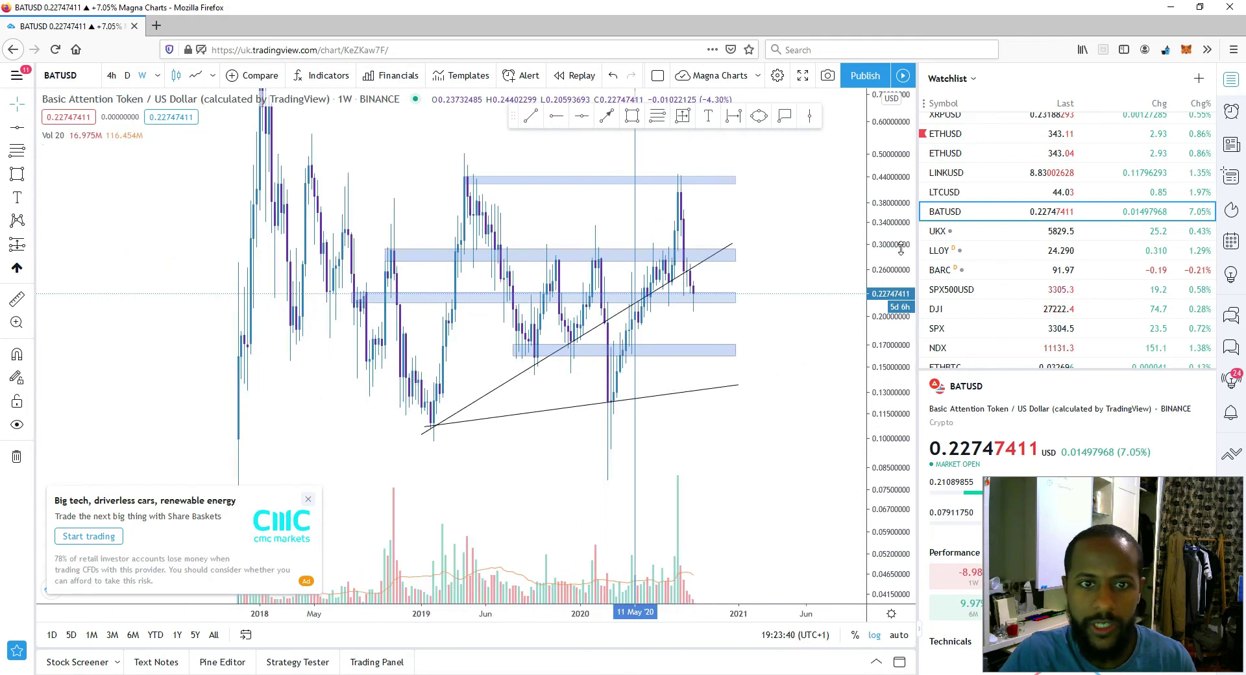
pyautogui.scroll(2, 816, 436)
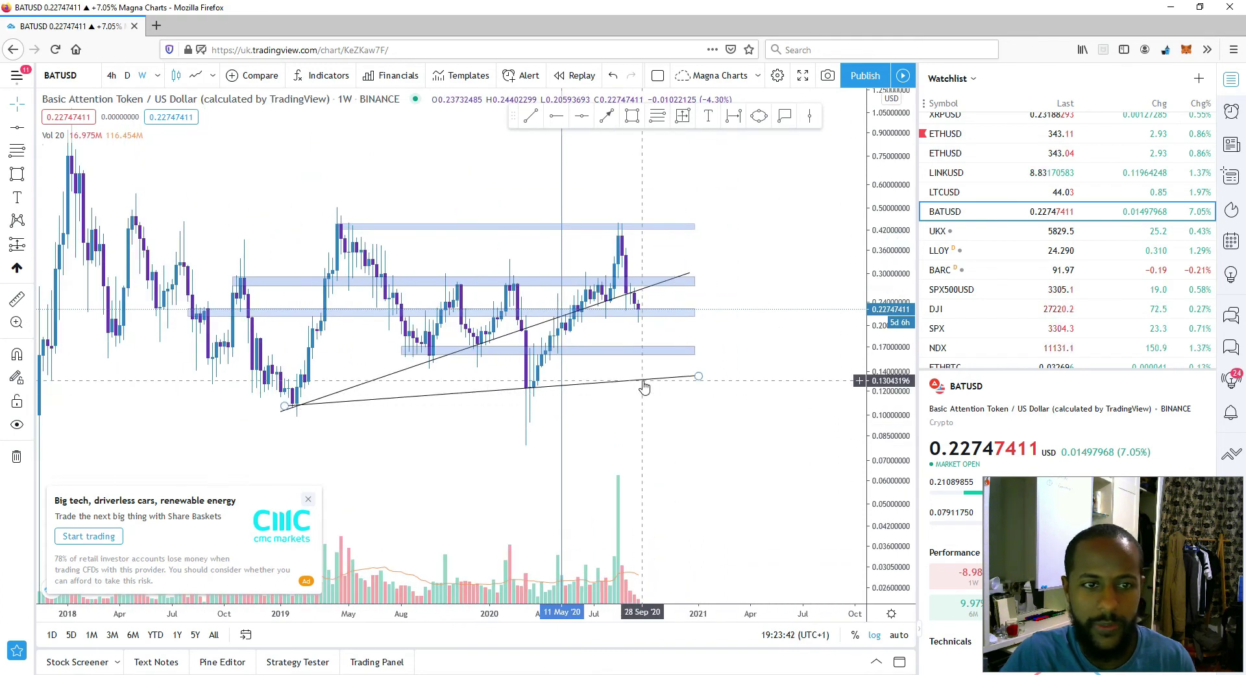
pyautogui.scroll(-1, 644, 387)
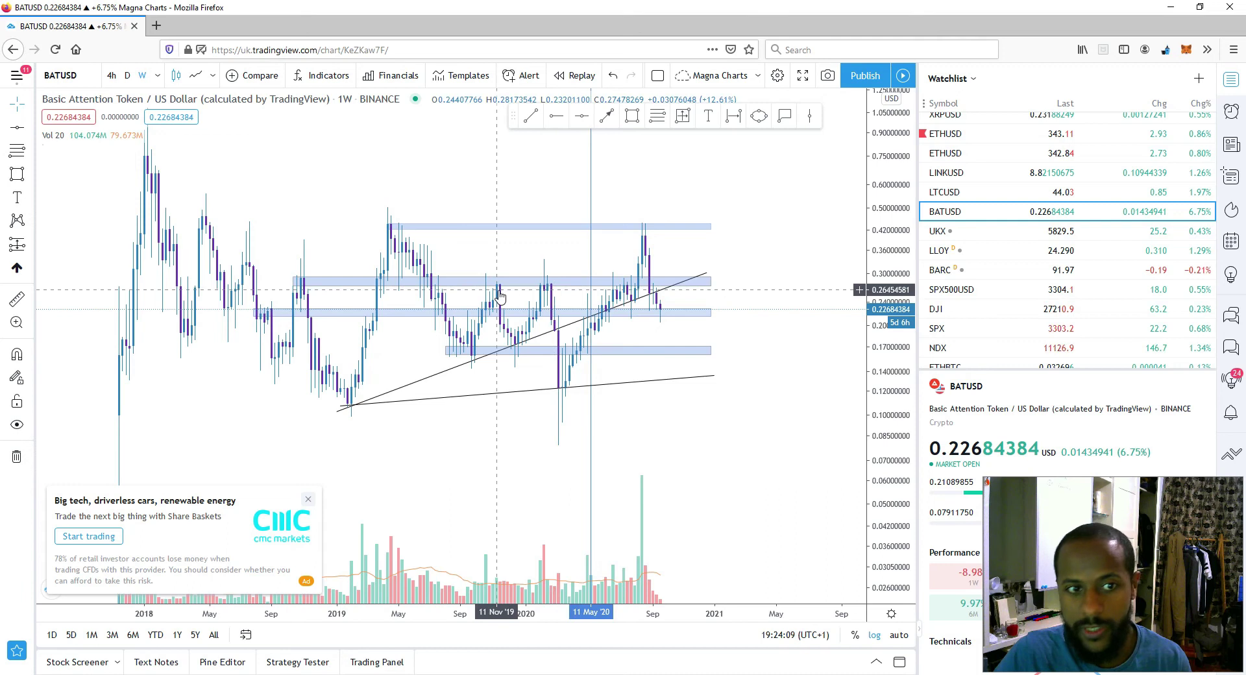
pyautogui.click(576, 287)
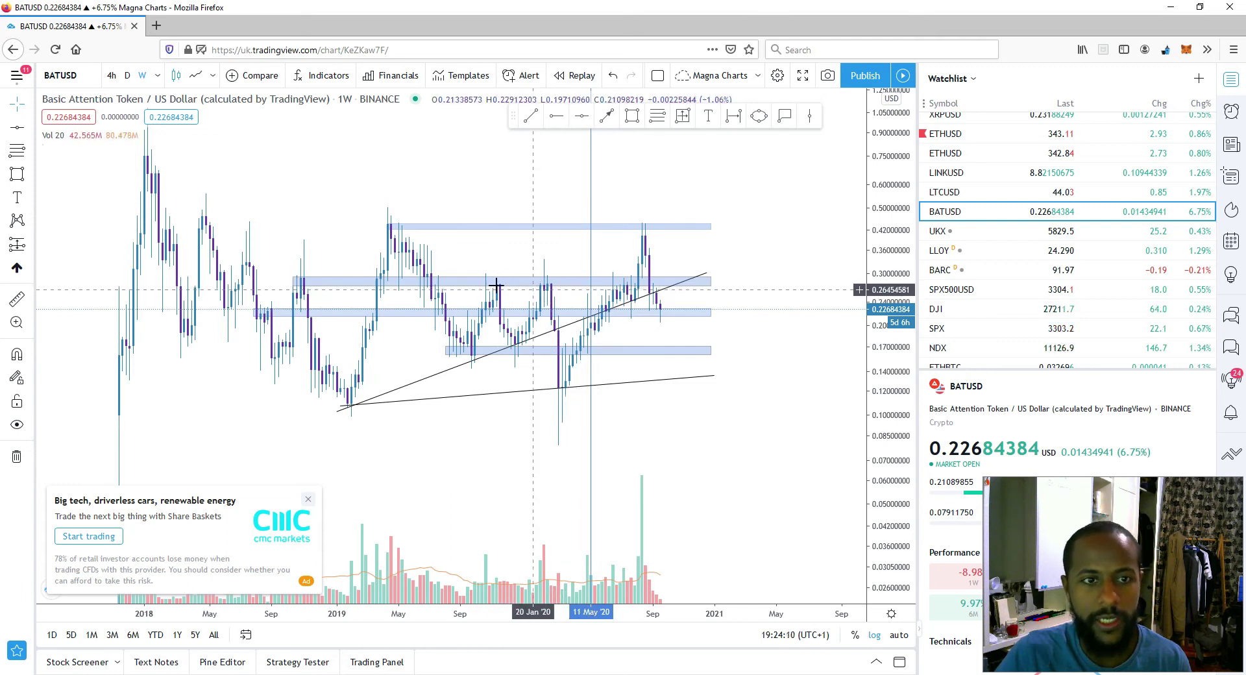
pyautogui.click(651, 263)
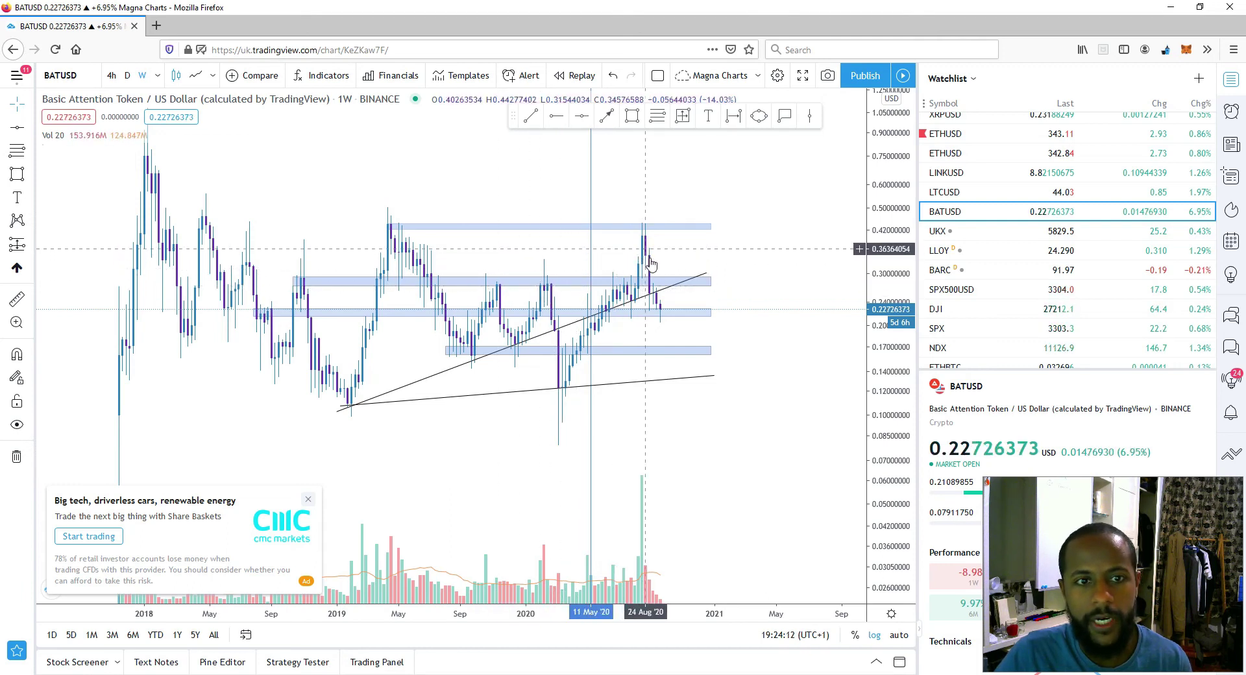
pyautogui.click(663, 312)
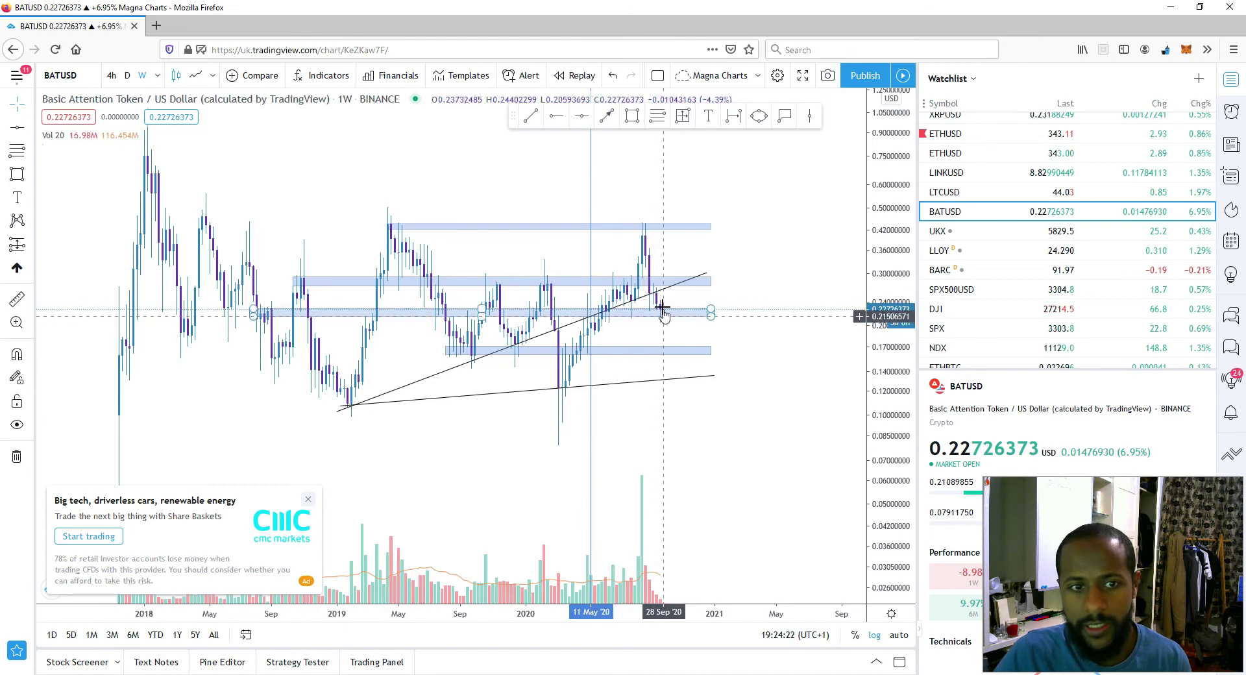
pyautogui.click(657, 364)
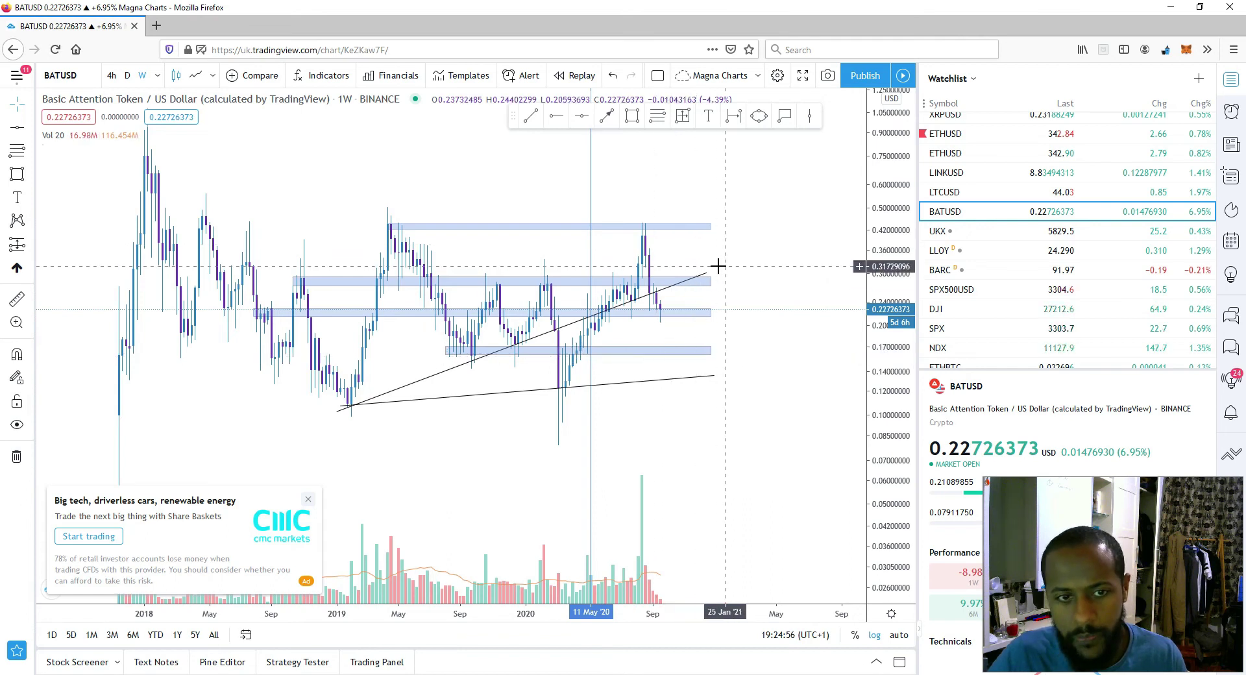
pyautogui.click(683, 314)
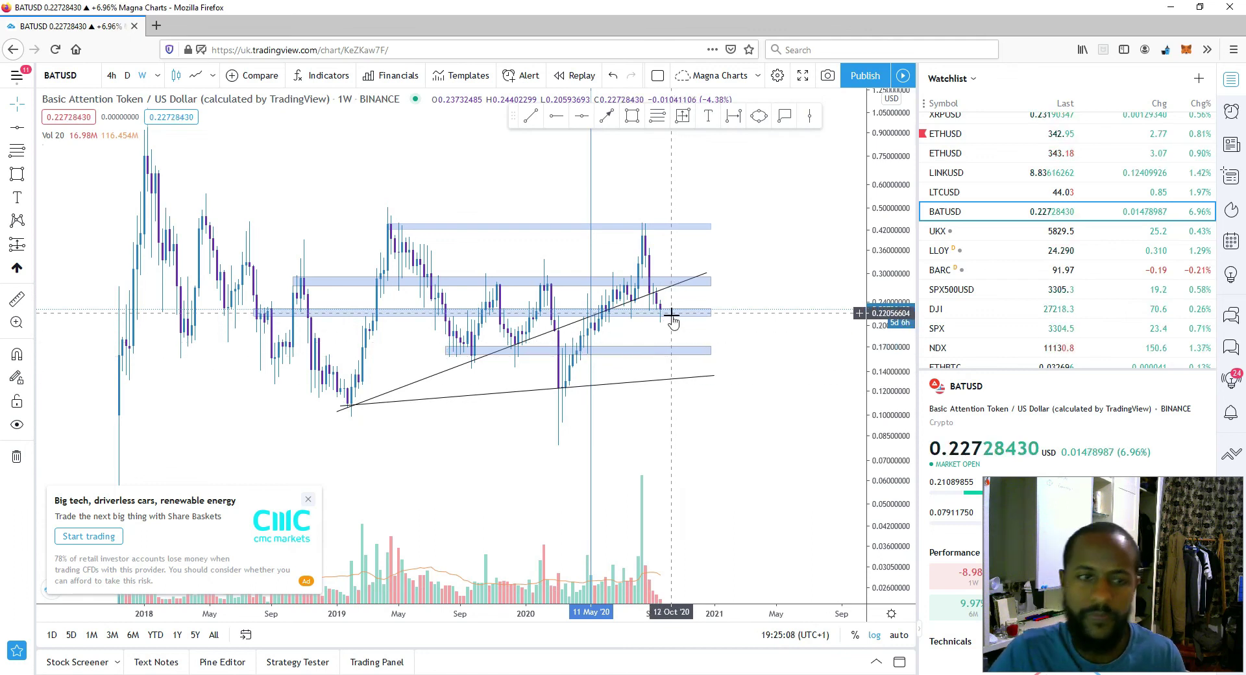
pyautogui.click(674, 313)
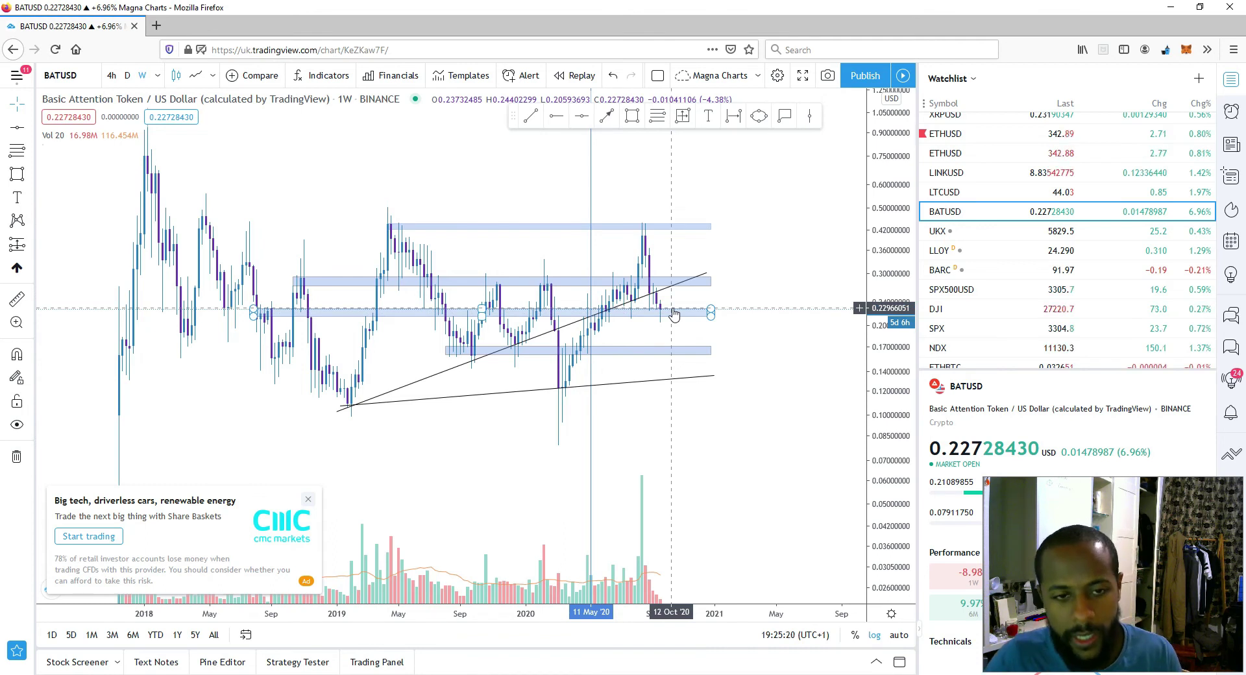